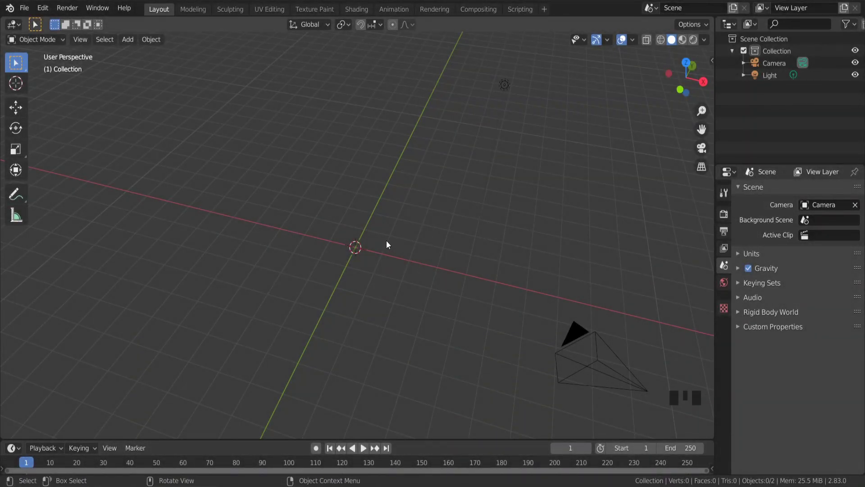
- Switch to top view and bring house.png from the part2 folder into the scene as a reference image near the origin
middle_click_drag(621, 194, 618, 255)
key("KP_7")
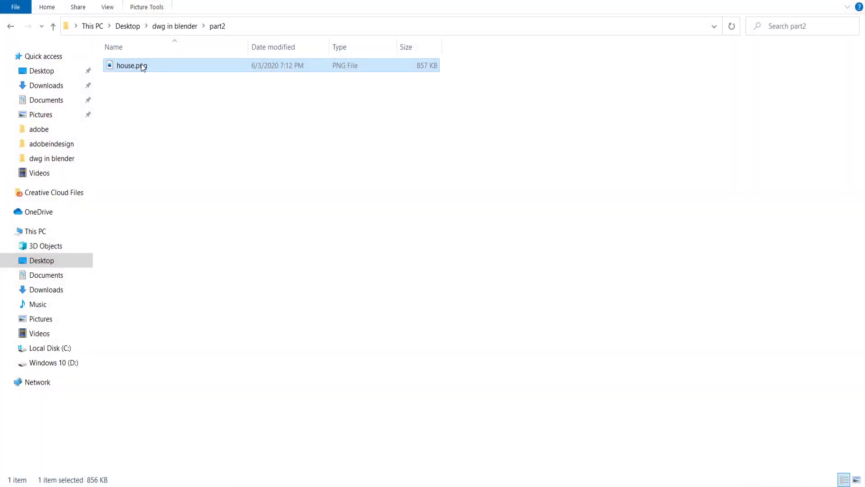
left_click_drag(141, 63, 359, 247)
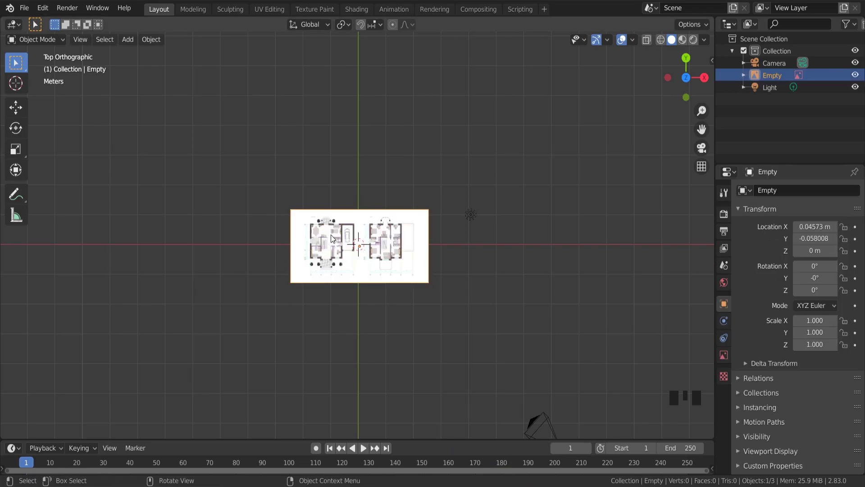
scroll(329, 223, "up", 6)
scroll(229, 234, "up", 1)
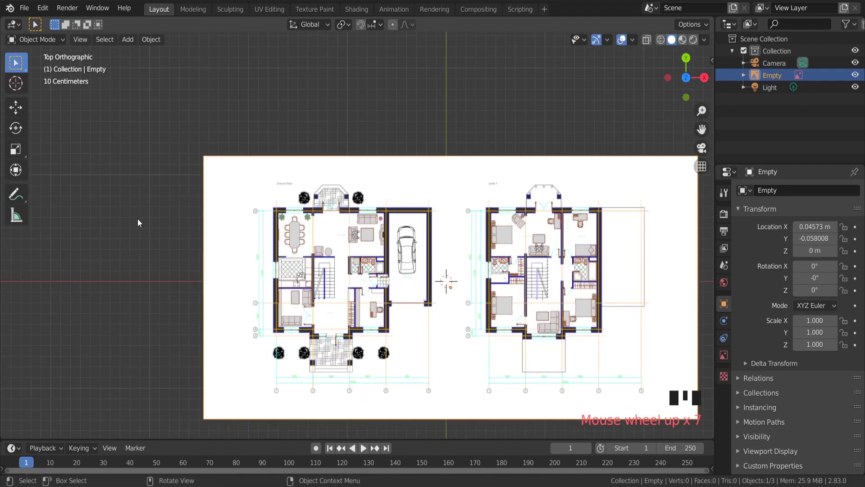
- Add a mesh plane at the origin and scale it down uniformly to about 0.024
key("shift+a")
mouse_move(137, 218)
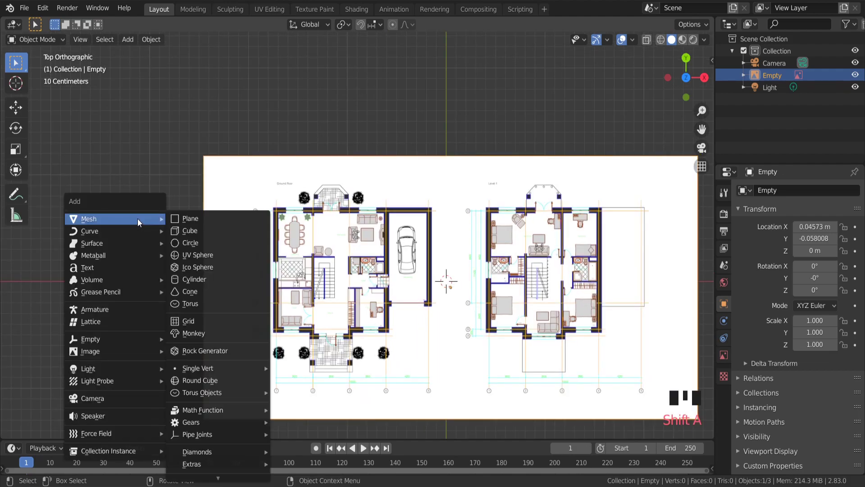
left_click(190, 218)
scroll(563, 274, "up", 2)
key("s")
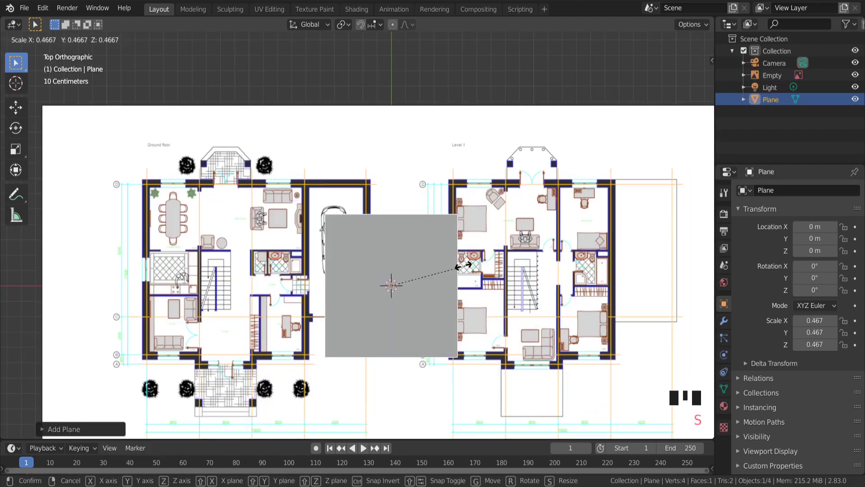
left_click(392, 285)
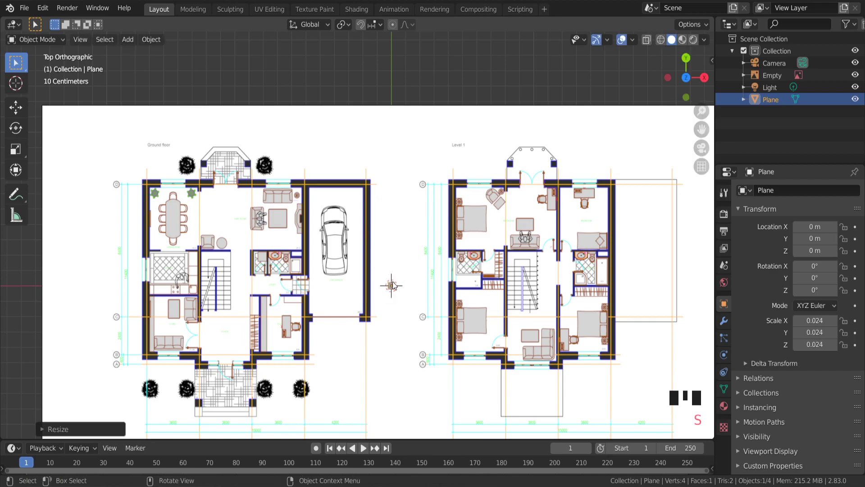
- Move the plane to about X -0.175 m on the garage's outer wall and fit its width to the wall along X
scroll(392, 291, "up", 7)
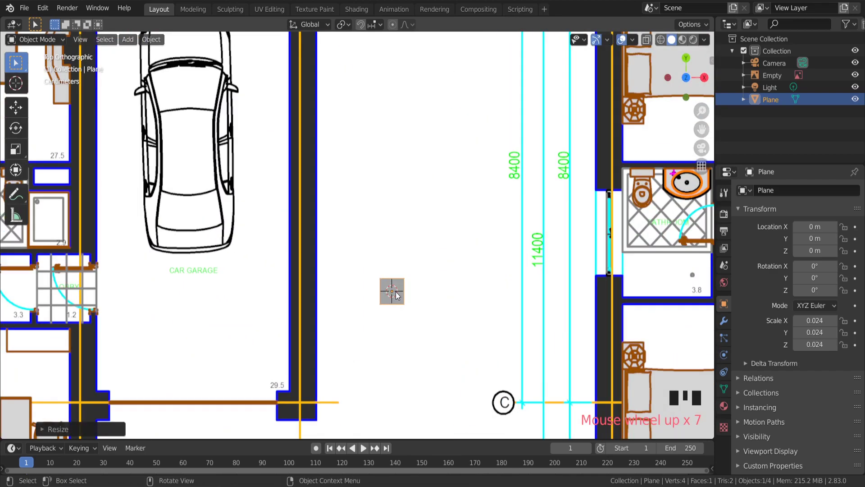
key("g")
left_click(307, 283)
scroll(304, 286, "up", 11)
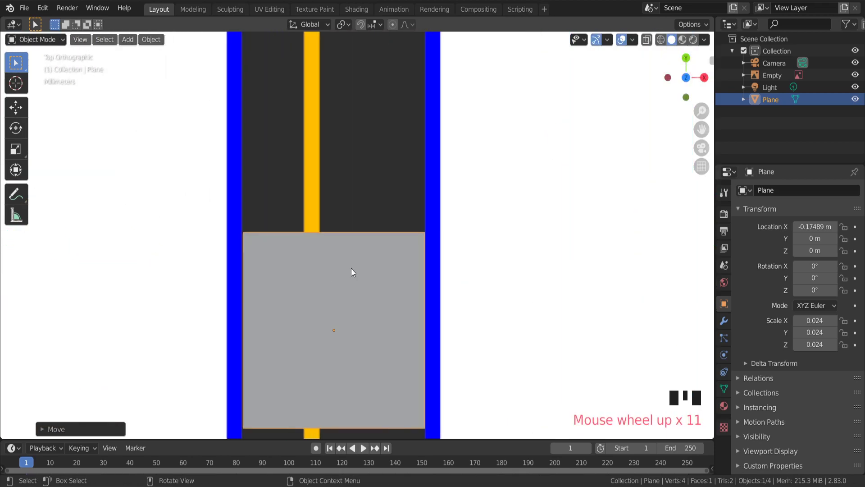
key("s")
key("x")
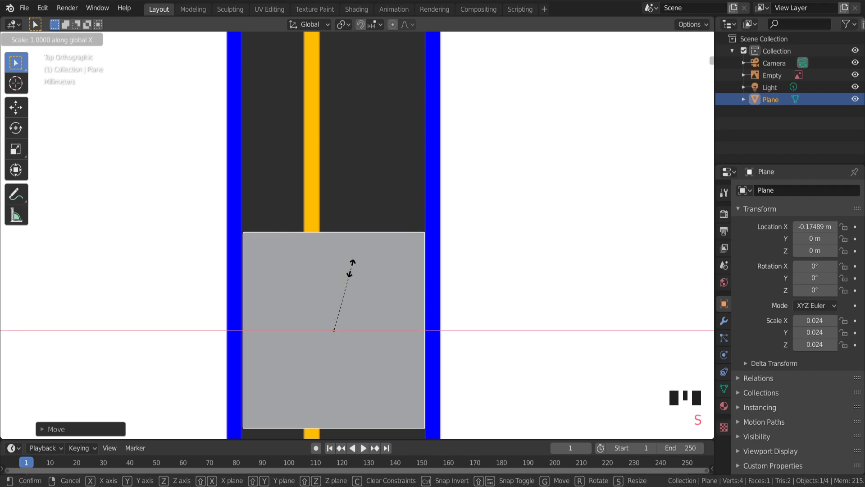
left_click(350, 268)
- Stretch the garage wall plane along Y to a scale of about 0.182
scroll(350, 268, "down", 11)
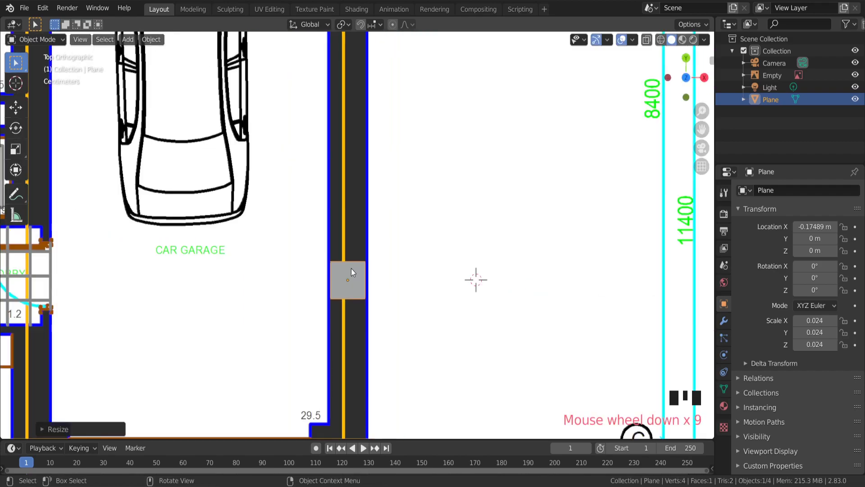
key("y")
left_click(363, 236)
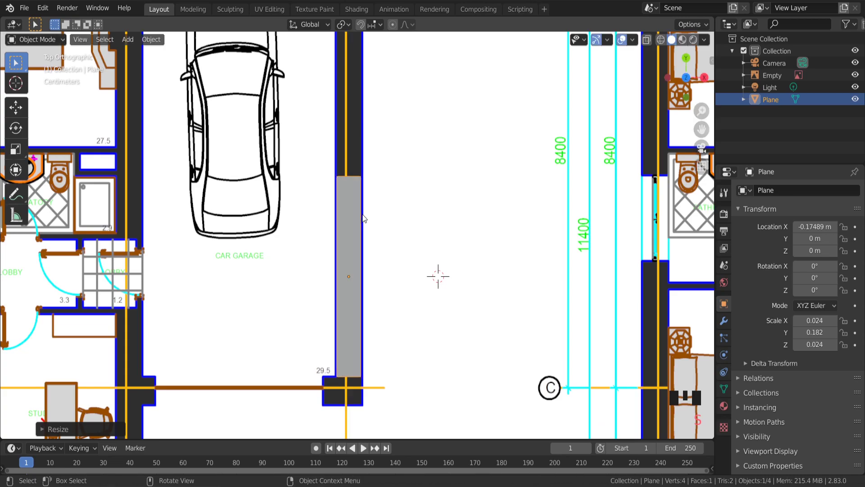
- Duplicate the garage wall plane along X and move the copy onto the living room's outer wall
scroll(364, 236, "down", 4)
scroll(364, 236, "down", 3)
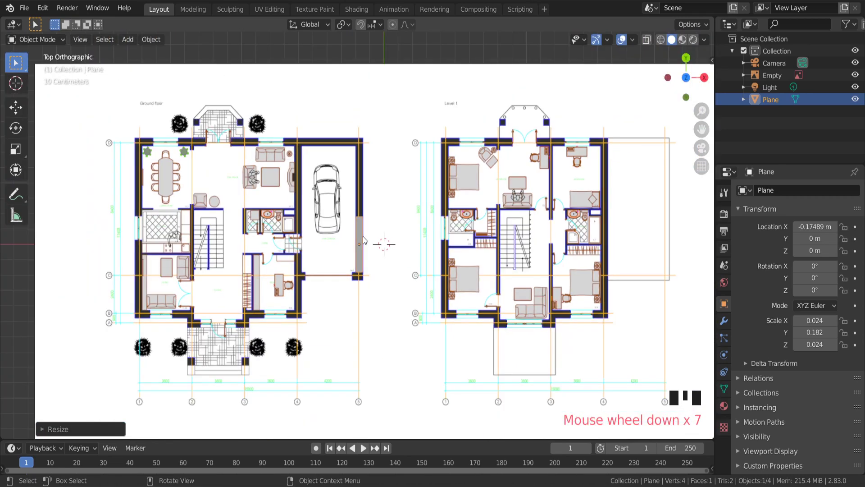
key("shift+d")
key("x")
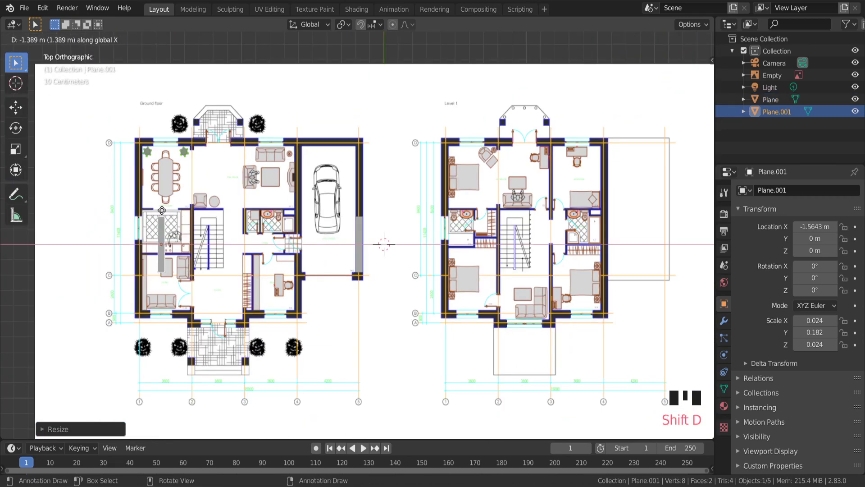
left_click(141, 223)
key("g")
left_click(144, 253)
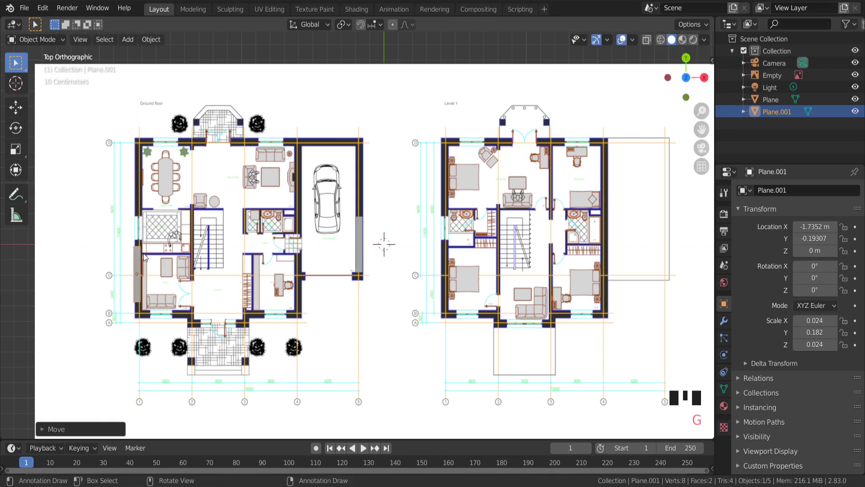
- Align the living room wall plane along X with the wall outline, at about X -1.726 m
scroll(144, 253, "up", 10)
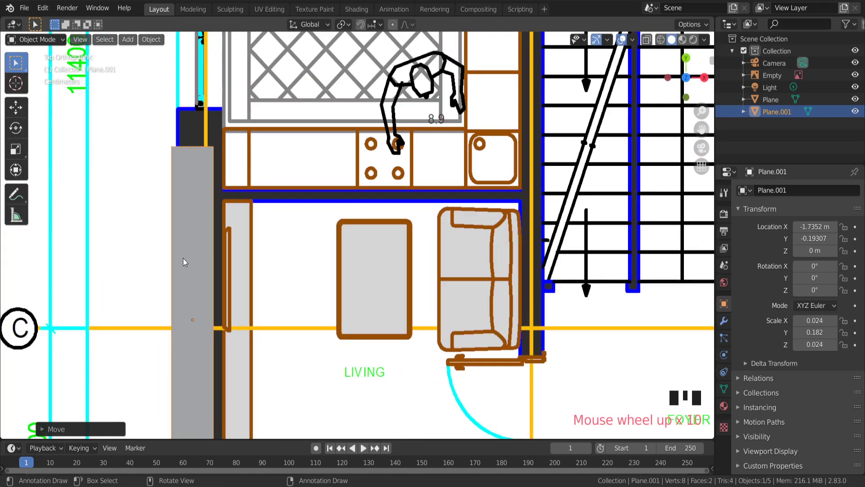
key("g")
key("x")
left_click(191, 256)
scroll(190, 250, "up", 5)
key("g")
key("x")
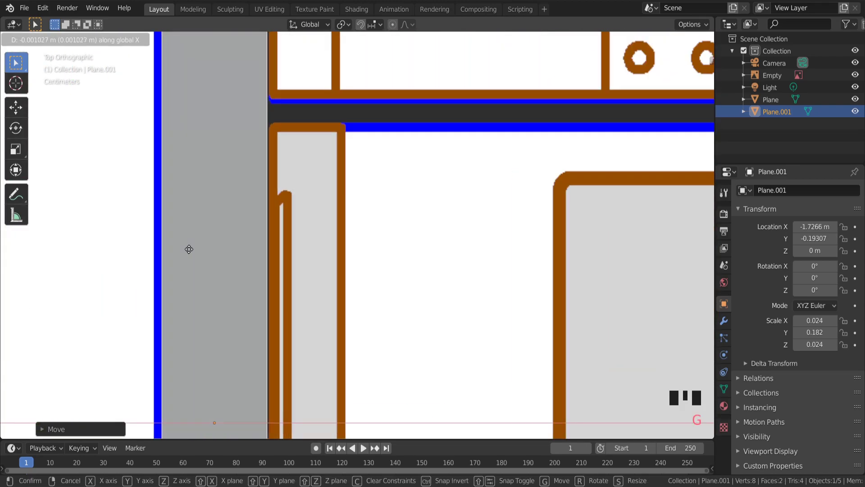
left_click(190, 249)
- Duplicate the living room wall plane along Y onto the dining room's outer wall, at about Y 0.405 m
scroll(188, 249, "down", 11)
key("shift+d")
key("y")
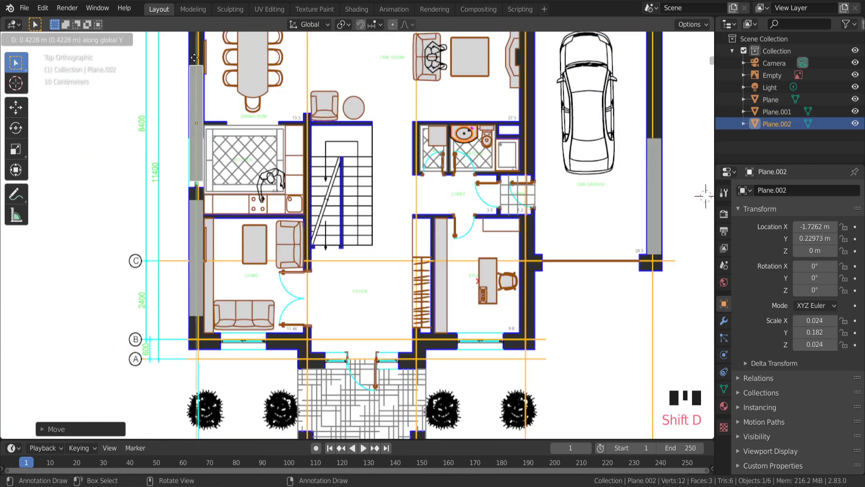
left_click(317, 299)
- Duplicate the dining room wall plane along X to about -0.6 m and shift the copy along Y onto the study's outer wall
scroll(318, 299, "down", 6)
key("shift+d")
key("x")
left_click(593, 264)
key("g")
key("y")
left_click(421, 322)
scroll(421, 288, "up", 6)
scroll(493, 279, "up", 1)
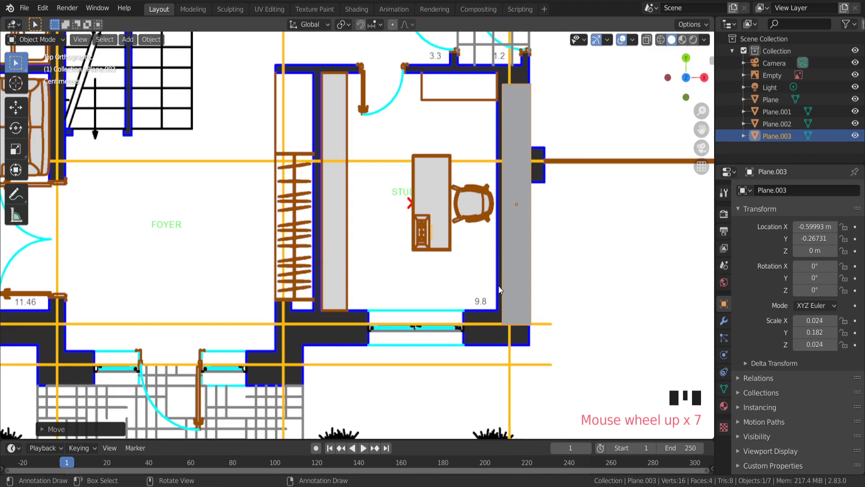
- Duplicate the study wall plane along X into the foyer and rotate the copy 90°
scroll(493, 279, "down", 4)
key("shift+d")
key("x")
left_click(339, 285)
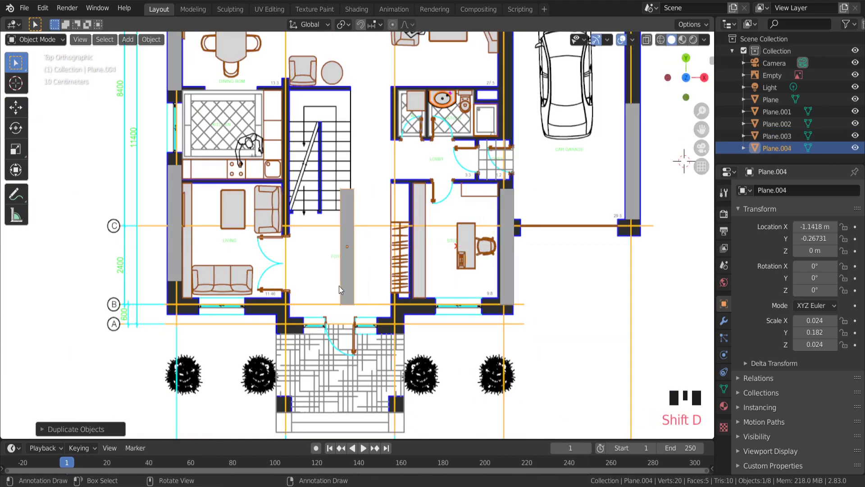
type("r90")
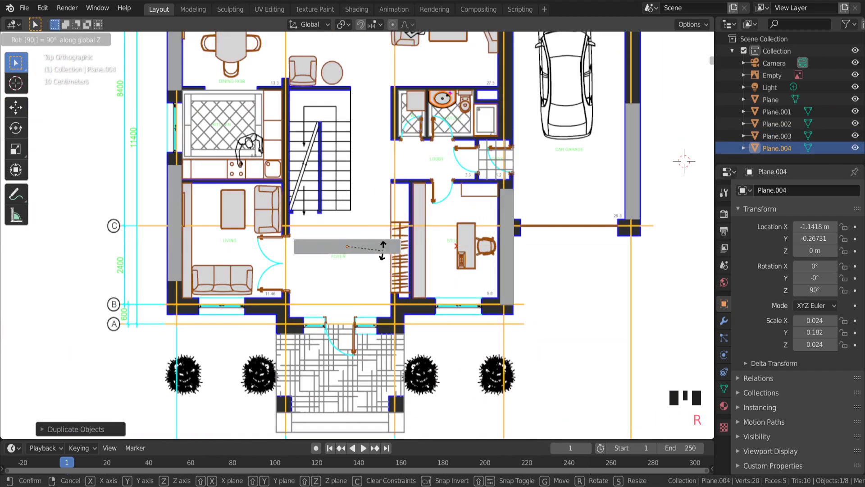
left_click(383, 250)
- Shorten the rotated foyer plane along global X to a length scale of about 0.067
key("s")
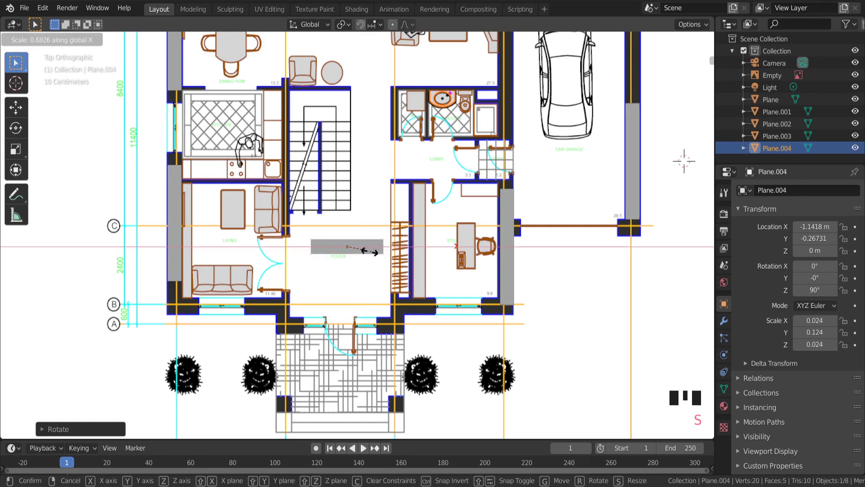
key("x")
left_click(360, 251)
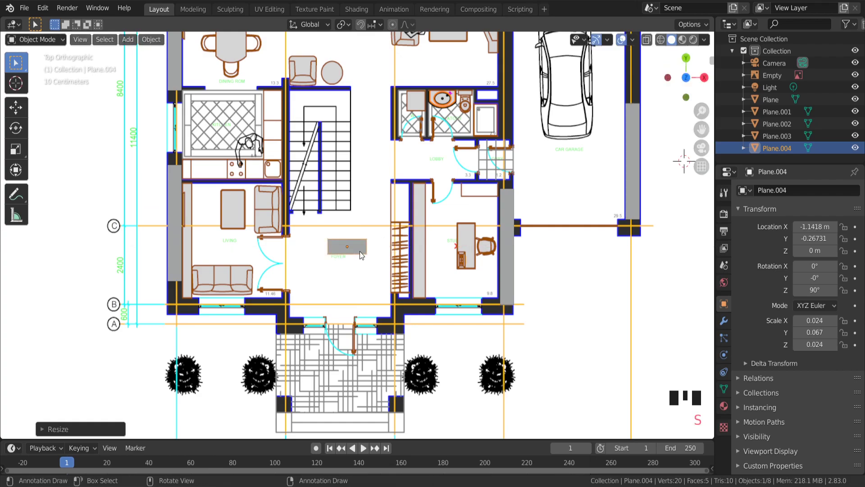
- Move the short plane along X and Y onto the wall segment between the living room window and the foyer
key("g")
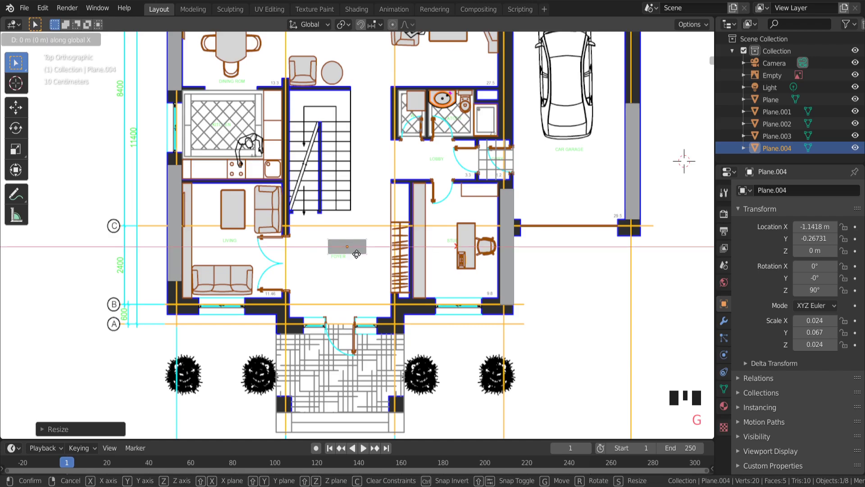
key("x")
left_click(278, 281)
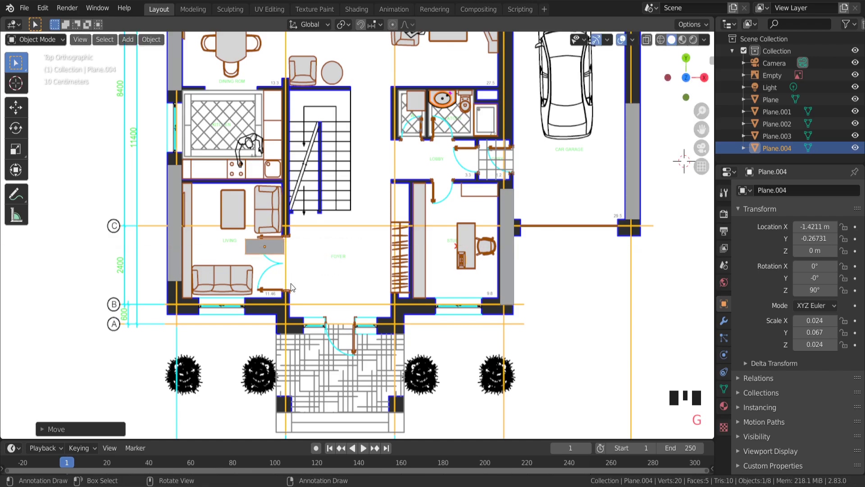
key("g")
key("y")
left_click(230, 232)
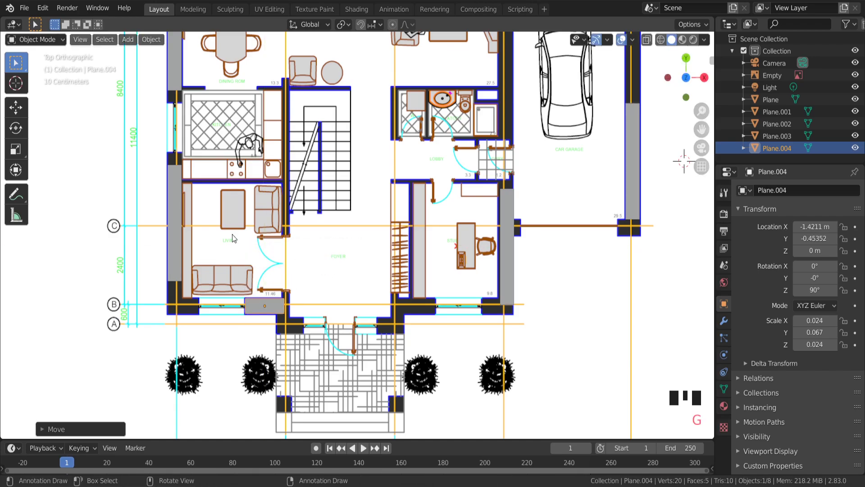
- Duplicate the short plane along X to the wall segment beside the study window, and copy that along Y onto the grid line D wall
scroll(285, 344, "up", 5)
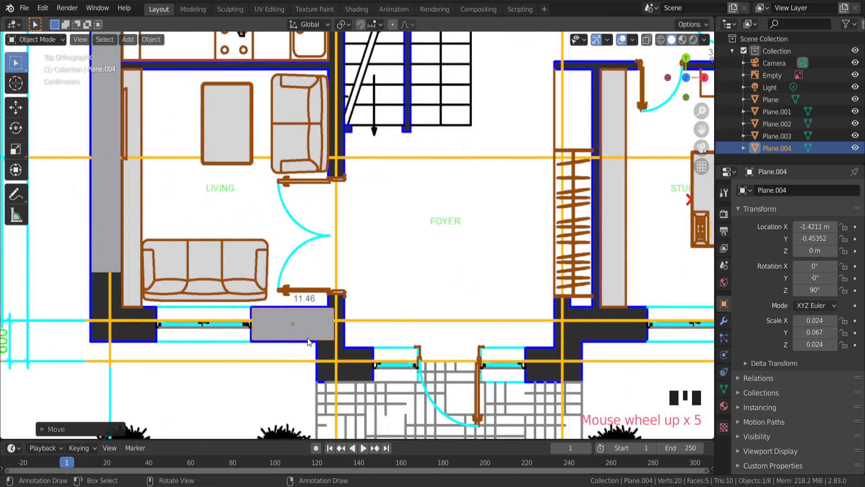
key("shift+d")
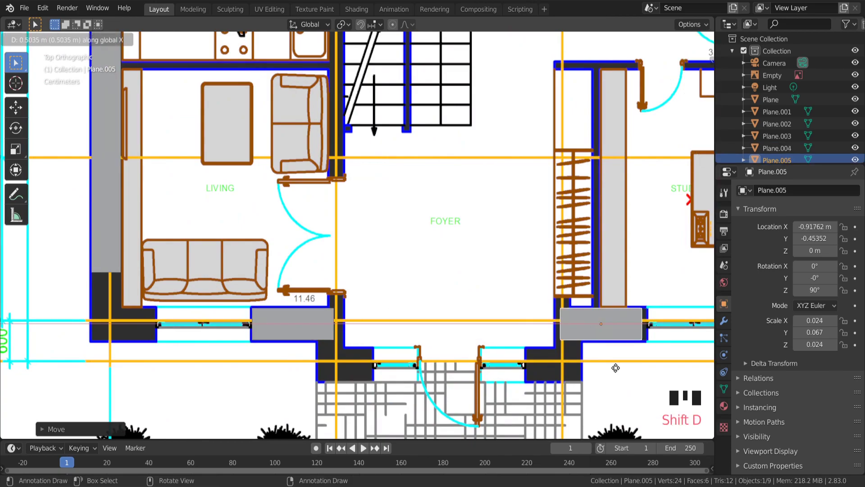
left_click(624, 341)
scroll(617, 372, "down", 1)
scroll(615, 368, "down", 5)
key("shift+d")
key("y")
left_click(571, 200)
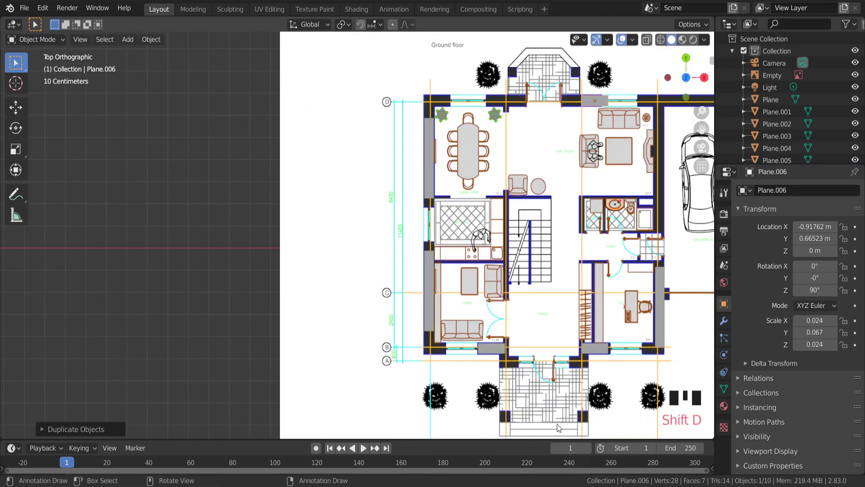
- Duplicate the grid line D plane along X onto the wall segment beside the dining room window
key("shift+d")
key("x")
left_click(481, 191)
- Select the dining room's outer wall plane and rescale it along Y to about -0.203
scroll(557, 255, "down", 3)
scroll(455, 176, "up", 9)
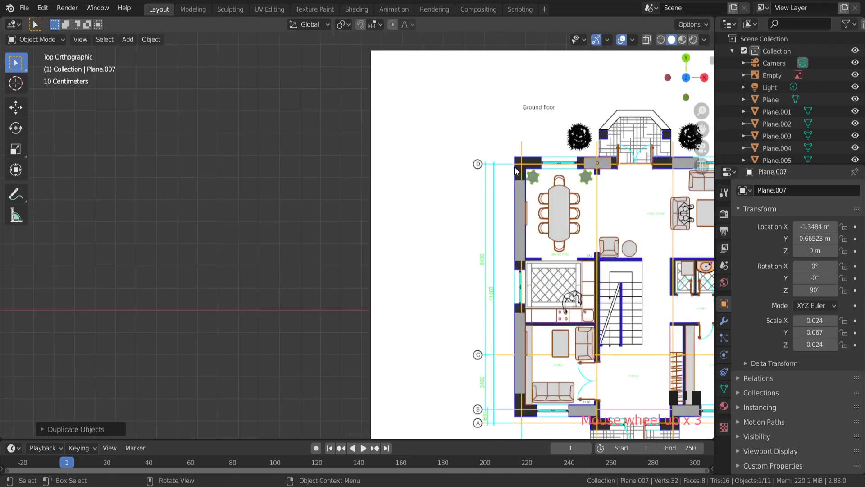
left_click(507, 234)
scroll(506, 234, "up", 3)
scroll(509, 232, "down", 2)
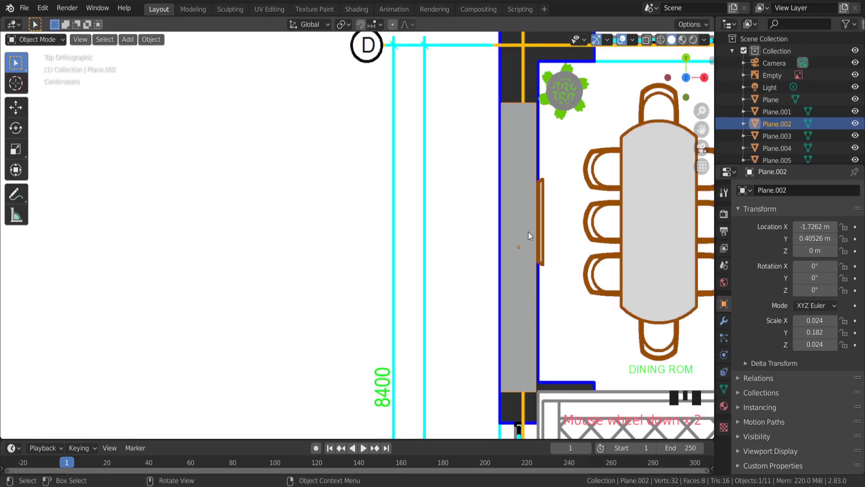
scroll(530, 257, "down", 2)
key("s")
key("y")
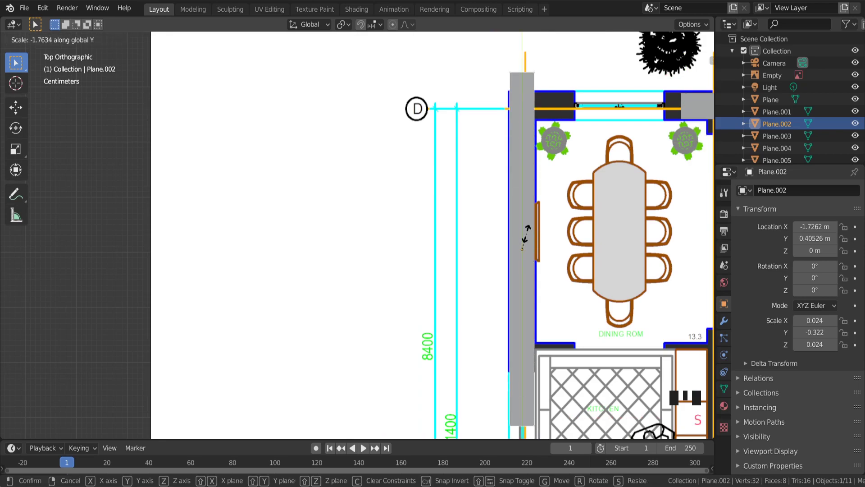
left_click(526, 239)
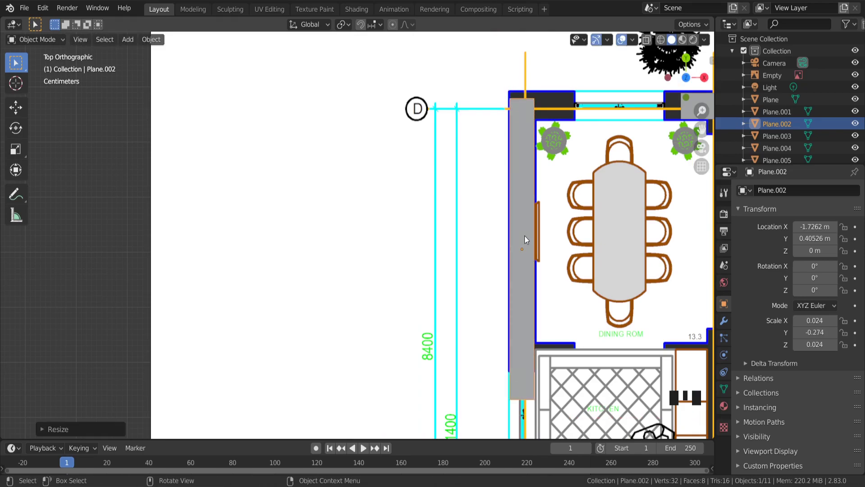
key("s")
key("y")
left_click(523, 239)
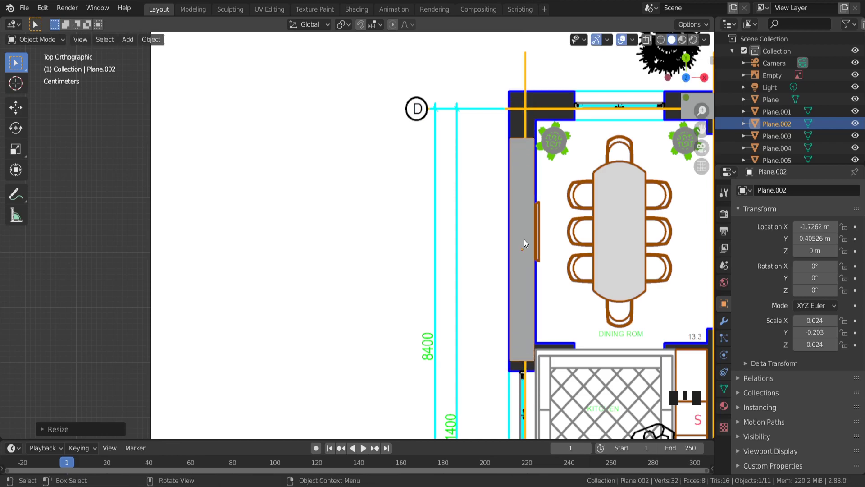
- Move the dining room wall plane along Y to about 0.485 m, up to the house corner at grid line D
key("g")
key("y")
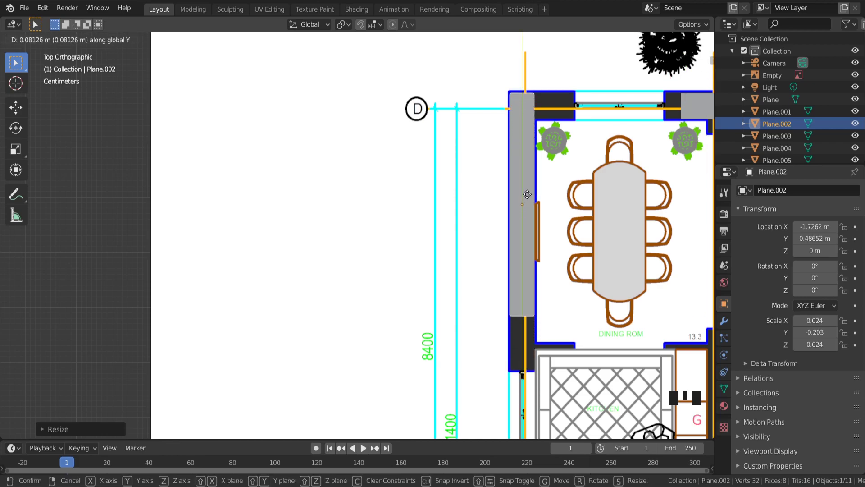
left_click(527, 195)
scroll(547, 82, "up", 5)
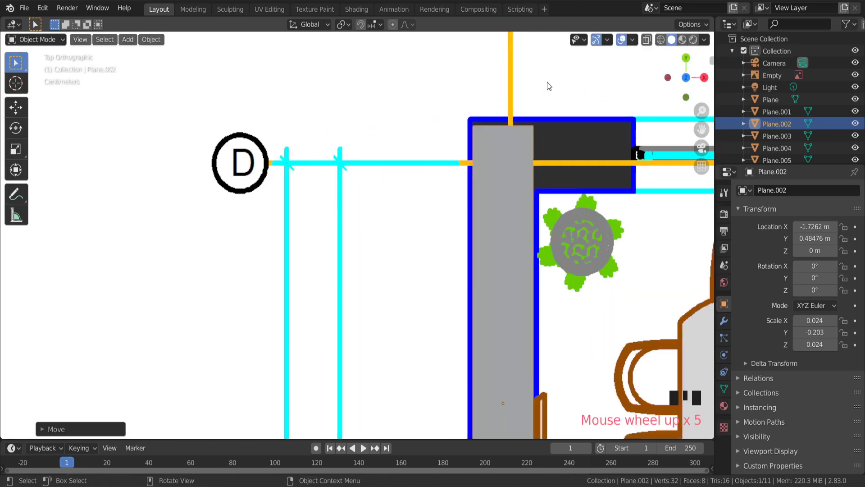
- Nudge the dining room's outer wall plane along Y to about 0.487 m so its end meets the house corner
scroll(528, 142, "up", 5)
key("g")
key("y")
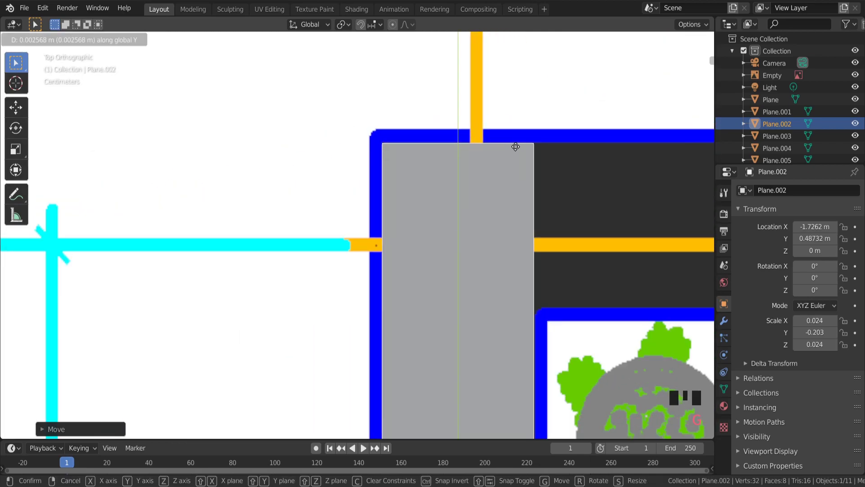
left_click(515, 147)
scroll(508, 191, "down", 8)
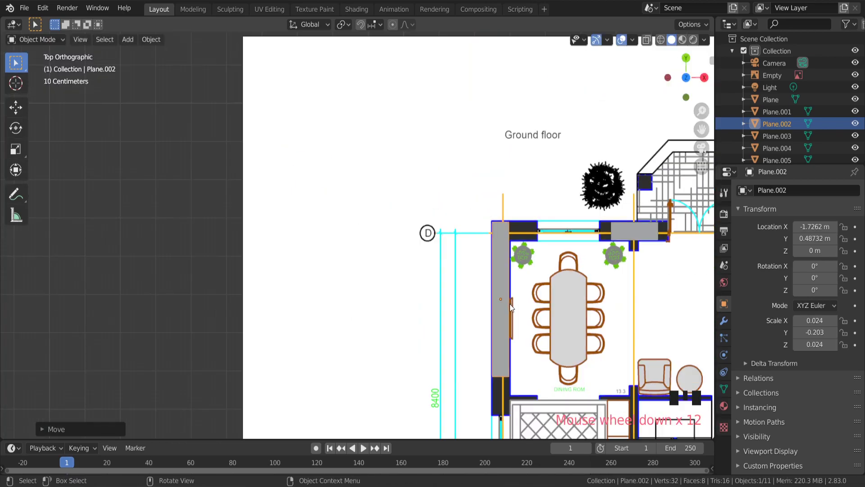
- In Edit Mode with edge selection, move the wall plane's kitchen-end edge along Y about -0.098 m to the kitchen window opening
scroll(485, 414, "up", 6)
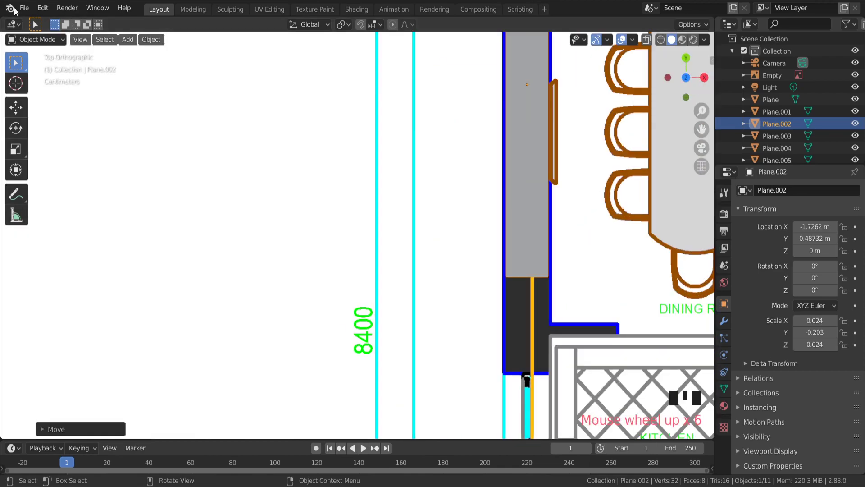
left_click(34, 40)
left_click(29, 66)
left_click(86, 40)
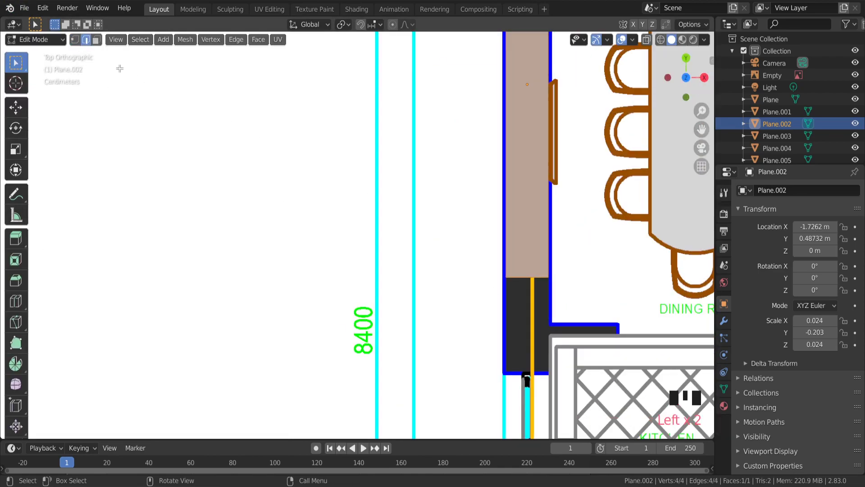
left_click(532, 276)
scroll(544, 292, "up", 2)
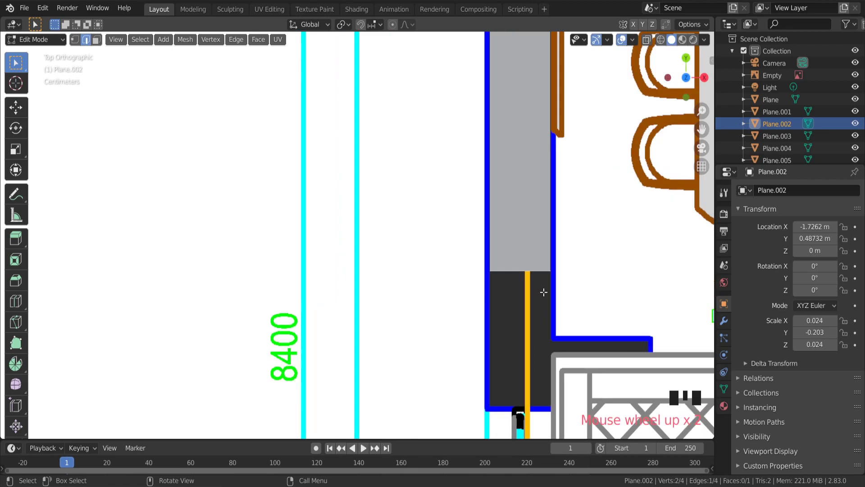
key("g")
key("y")
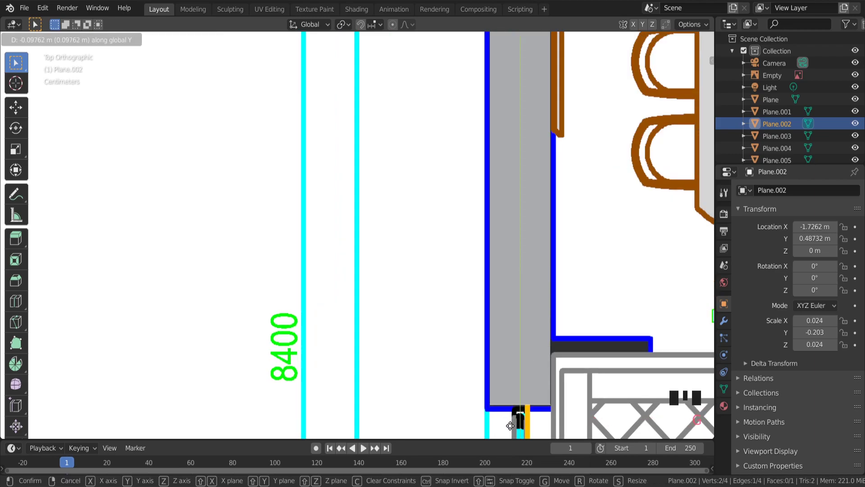
left_click(509, 427)
scroll(570, 406, "down", 5)
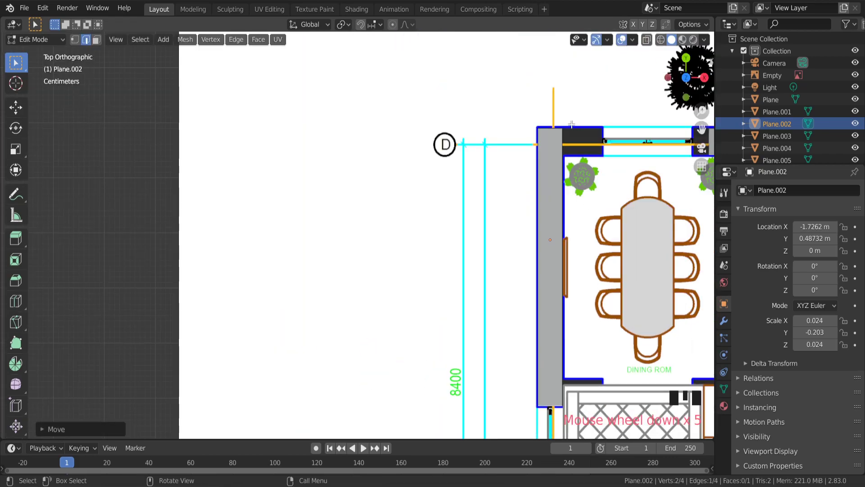
- Cut three edge loops across the width of the dining room's outer wall plane
scroll(548, 273, "down", 2)
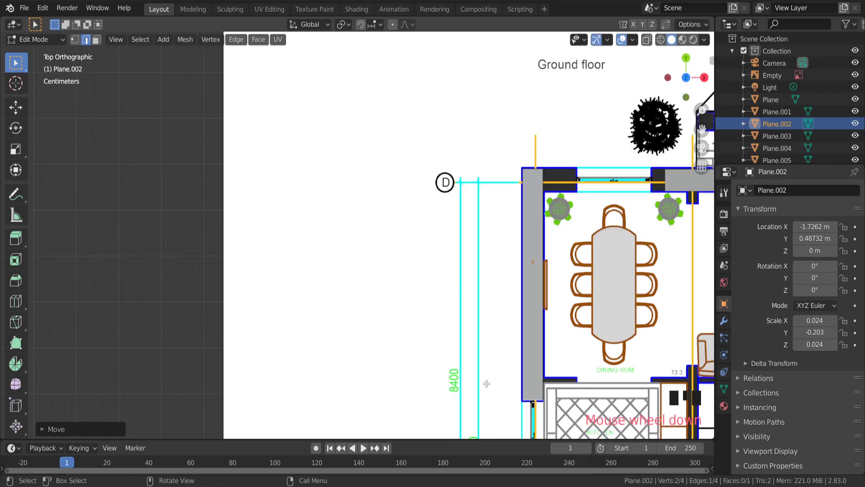
middle_click_drag(548, 272, 540, 359)
scroll(540, 359, "up", 3)
key("ctrl+r")
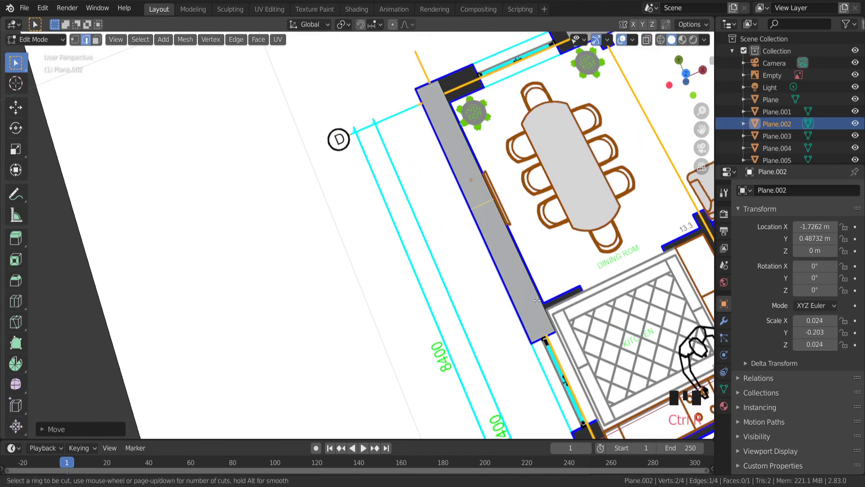
scroll(535, 296, "up", 1)
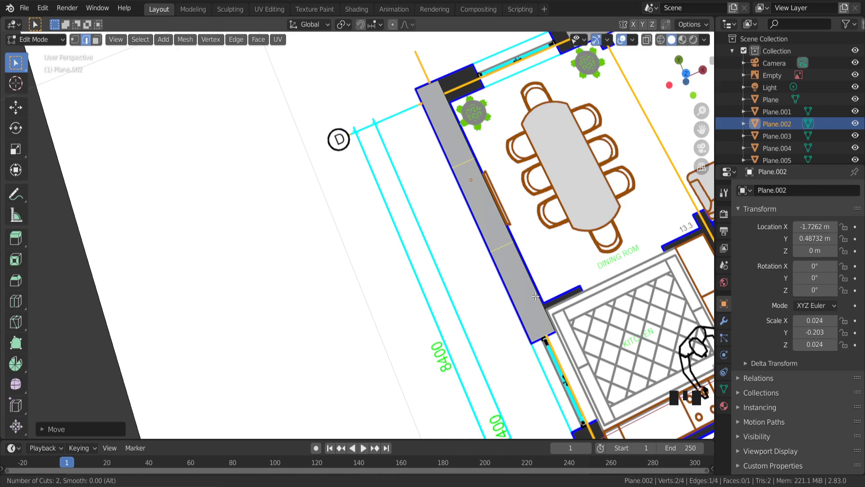
left_click(535, 296)
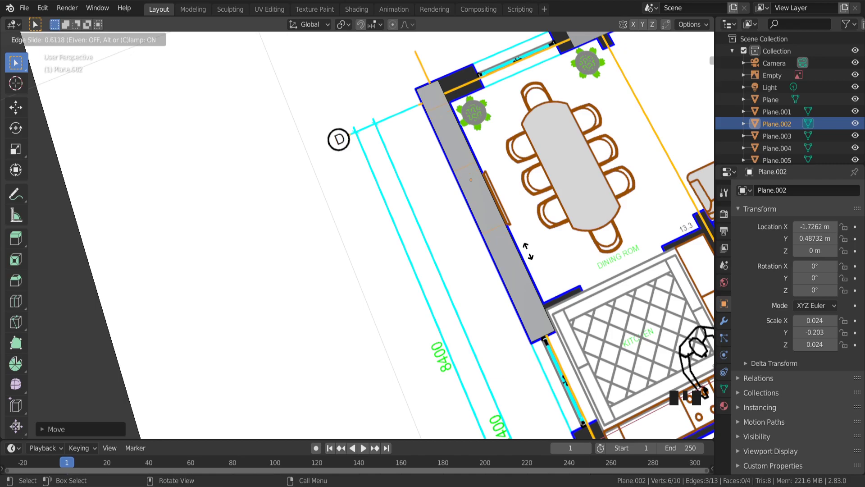
left_click(536, 268)
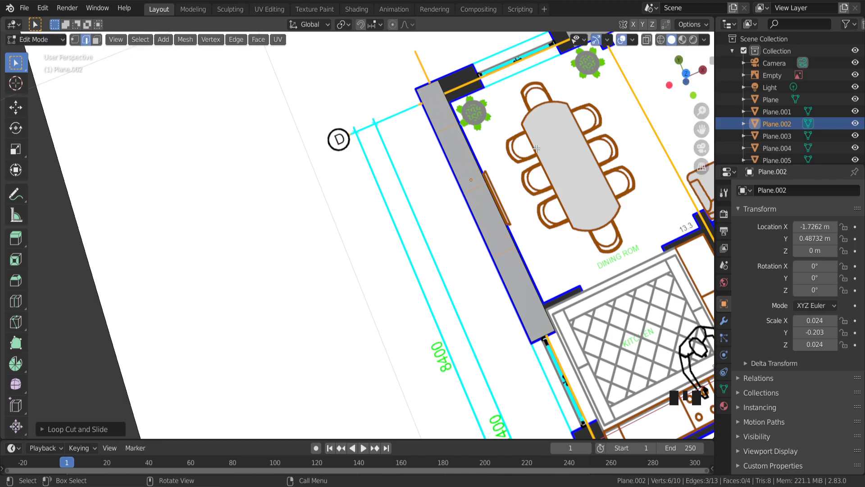
- Move the cut nearest grid line D along Y about 0.04 m to the inner face of the grid line D wall
key("KP_7")
scroll(535, 108, "up", 4)
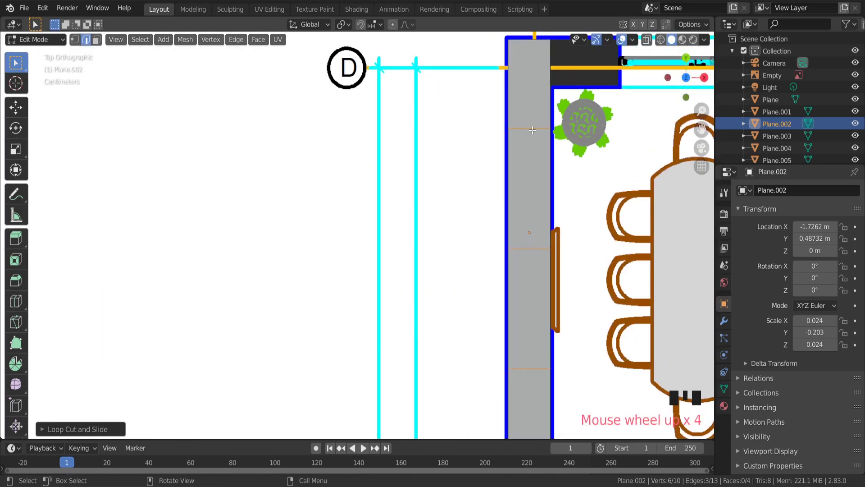
left_click(533, 130)
left_click_drag(697, 134, 576, 215)
scroll(436, 165, "up", 3)
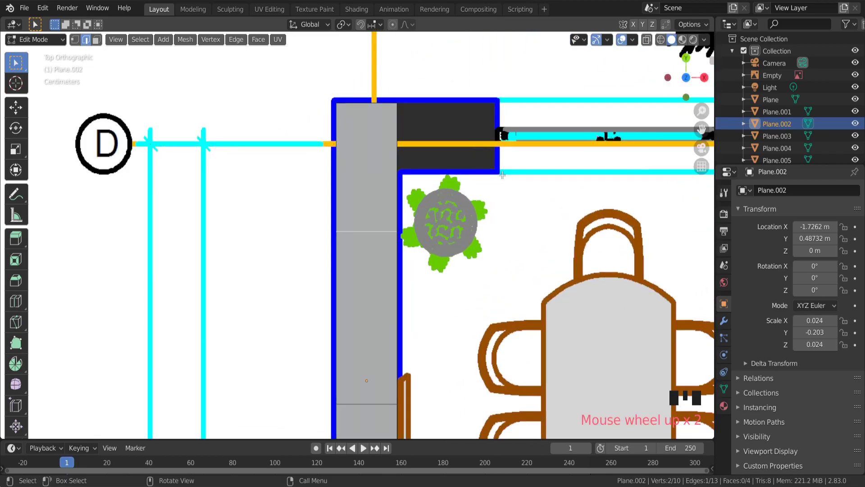
key("g")
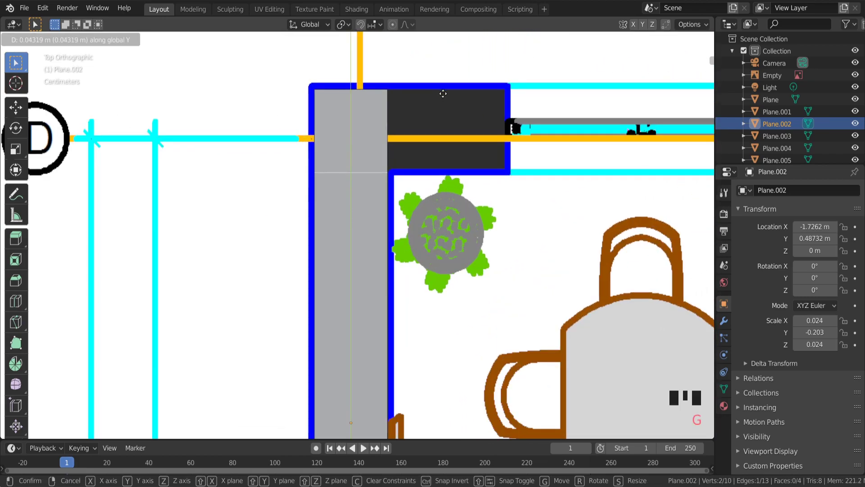
left_click(443, 92)
- Extrude the corner section's inner side edge along X up to the dining room window opening
left_click(396, 124)
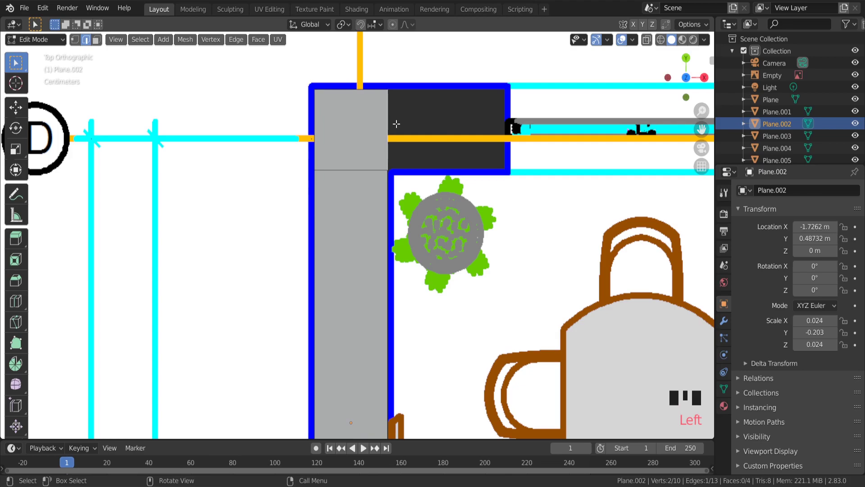
key("e")
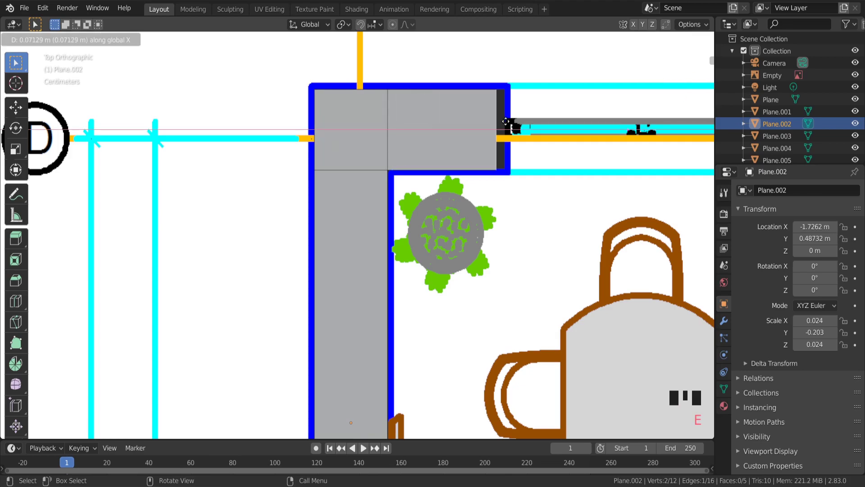
left_click(501, 127)
- Move the cut nearest the kitchen along Y about -0.119 m to the kitchen-side face of the short partition
scroll(501, 127, "down", 8)
scroll(419, 410, "up", 10)
left_click(406, 206)
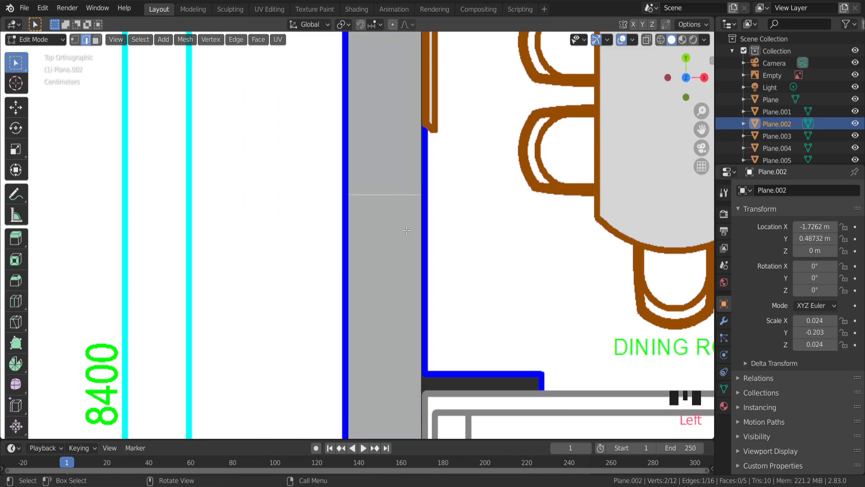
key("g")
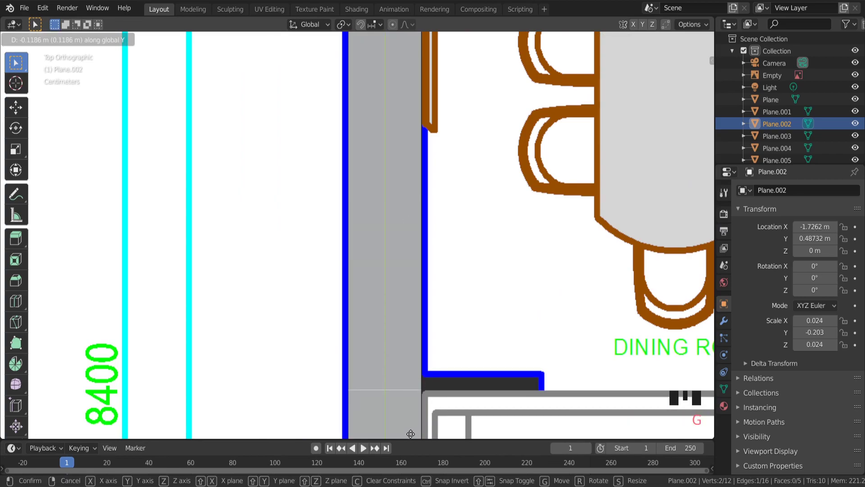
left_click(409, 434)
- Move the remaining middle cut along Y about -0.236 m and fine-tune it to the dining-side face of the short partition
scroll(429, 288, "down", 3)
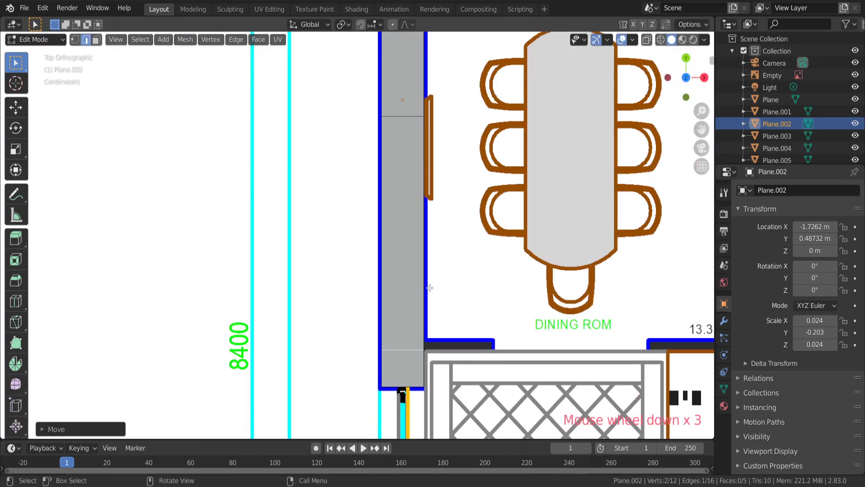
left_click(403, 116)
key("g")
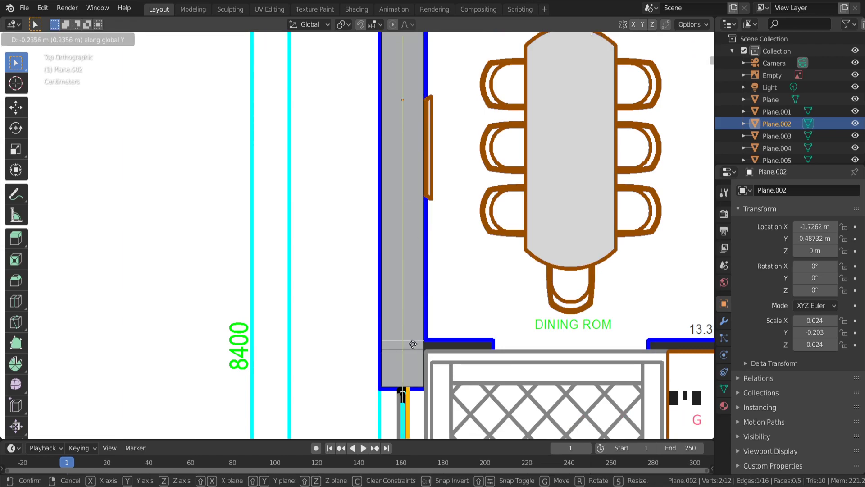
left_click(412, 344)
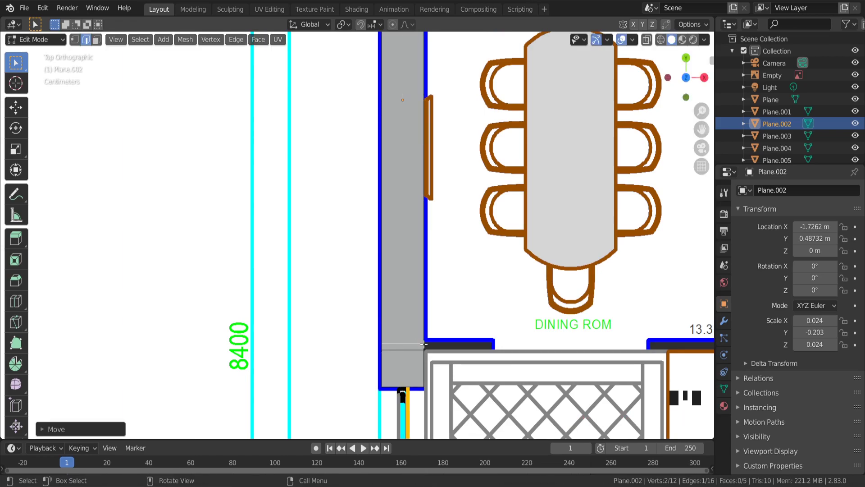
scroll(431, 350, "up", 9)
key("g")
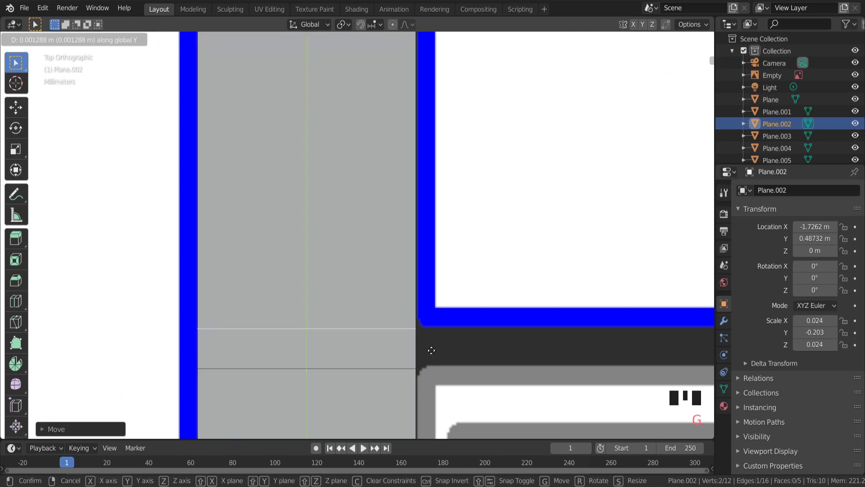
left_click(431, 350)
scroll(421, 351, "down", 5)
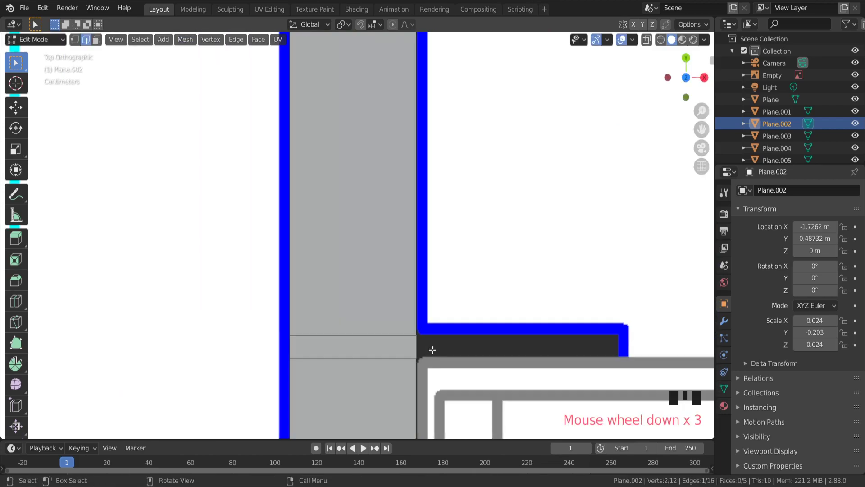
key("e")
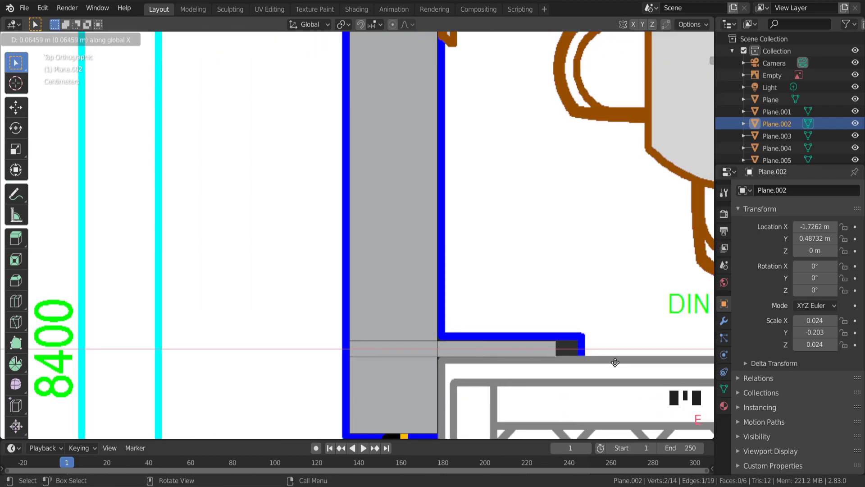
left_click(631, 358)
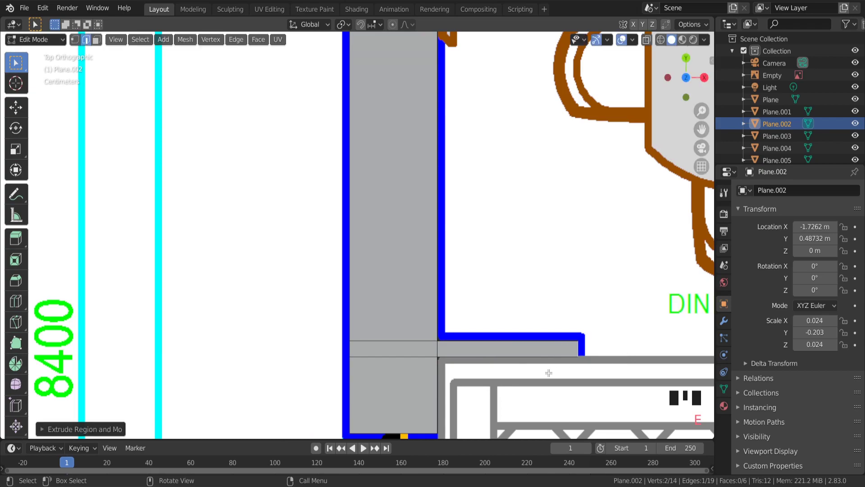
scroll(521, 372, "up", 5)
scroll(522, 371, "down", 2)
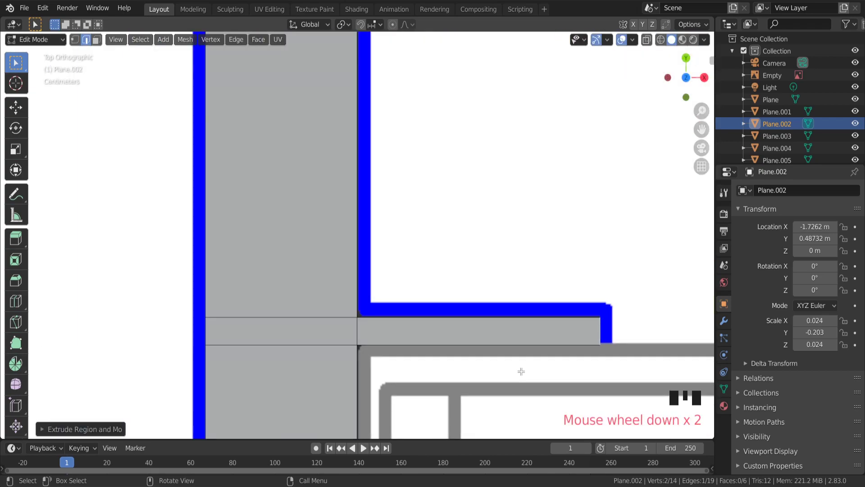
key("ctrl+z")
key("ctrl+z")
- Align the dining-side cut with the partition outline and extrude the side edge between the cuts along X about 0.077 m
left_click(352, 317)
key("e")
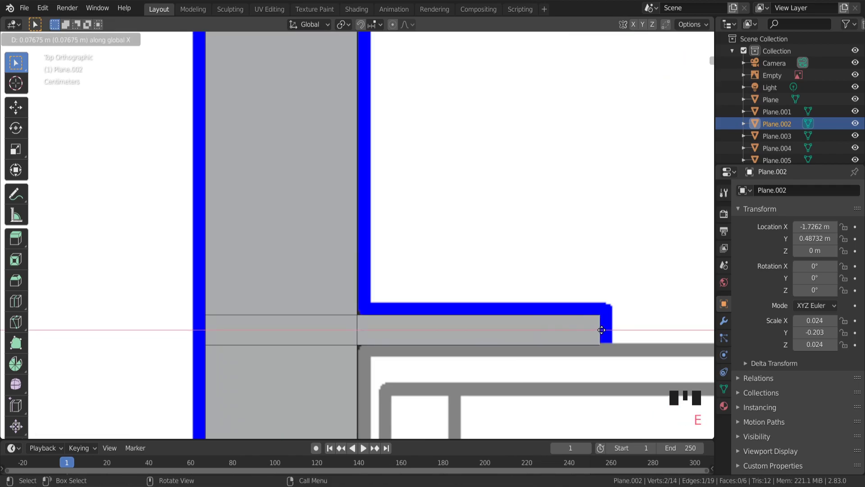
left_click(602, 331)
- Select the whole dining room wall outline and extrude it upward into a solid wall
scroll(602, 330, "down", 12)
middle_click_drag(586, 332, 548, 321)
key("a")
middle_click_drag(519, 351, 569, 306)
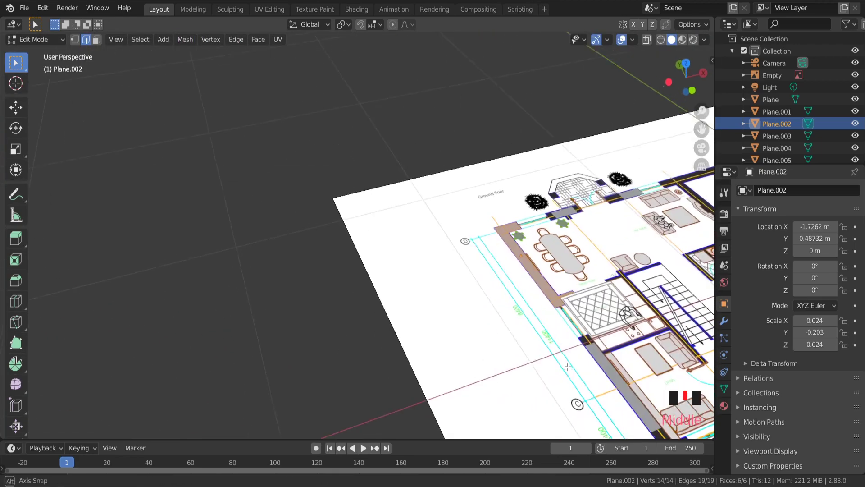
scroll(569, 307, "up", 7)
key("e")
left_click(584, 191)
middle_click_drag(565, 205, 487, 201)
scroll(527, 214, "down", 3)
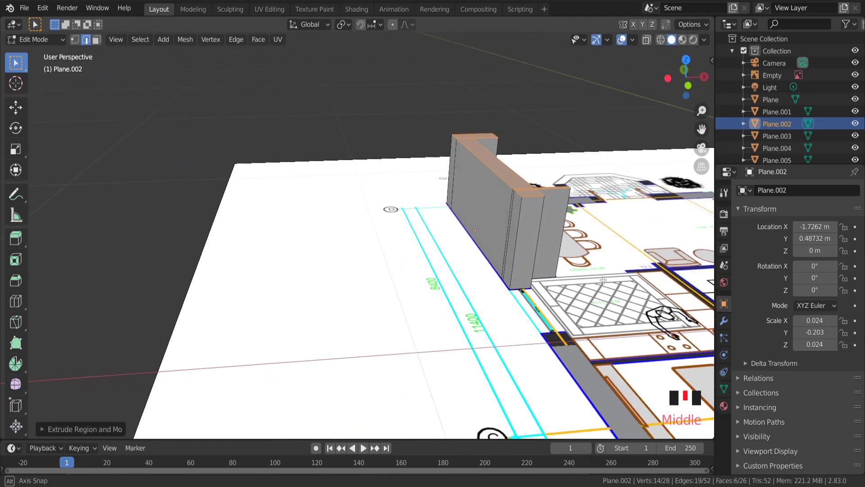
- Select the vertical cut edges beside the short partition on the dining room wall and remove them with Limited Dissolve
scroll(487, 201, "up", 2)
scroll(487, 201, "up", 4)
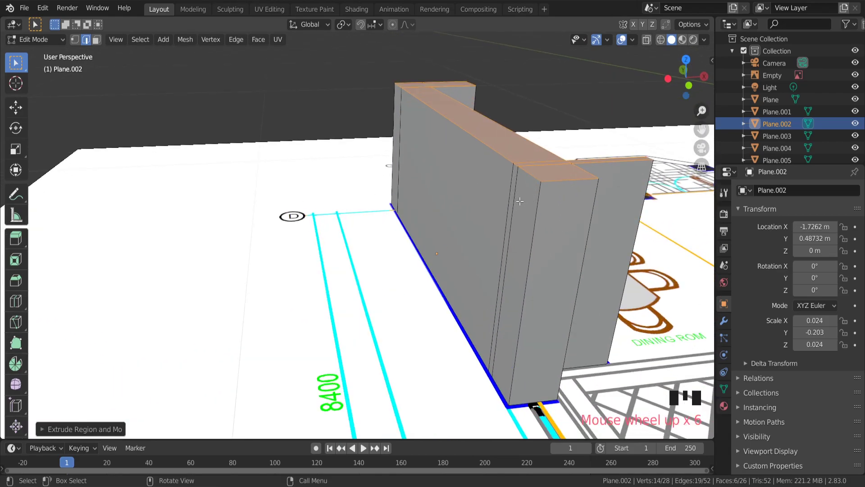
left_click(510, 212)
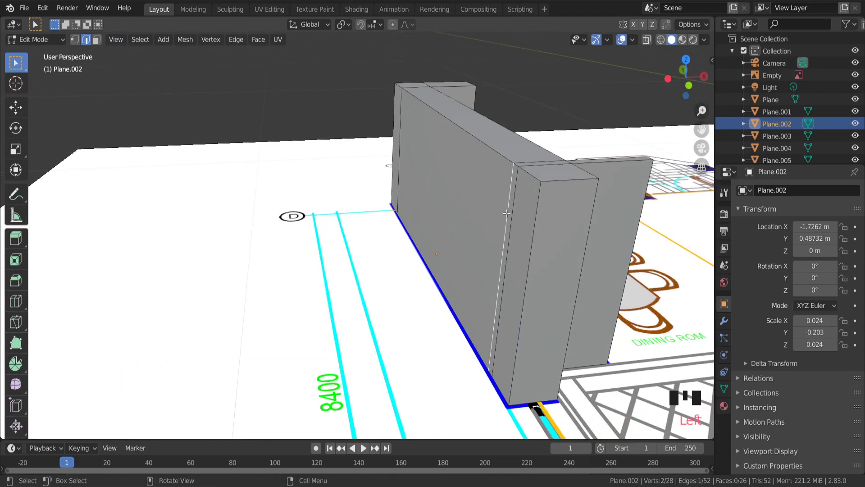
left_click(514, 222, "shift")
left_click(532, 166, "shift")
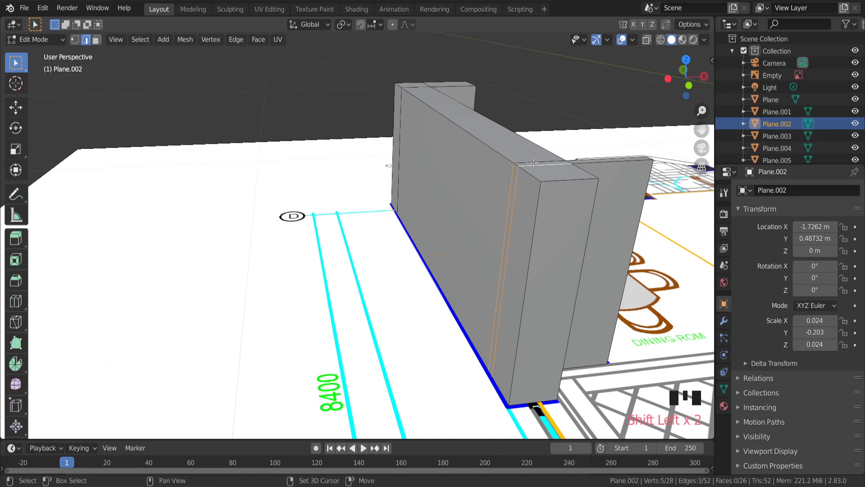
middle_click_drag(532, 166, 514, 286)
scroll(574, 247, "down", 2)
scroll(574, 247, "down", 2)
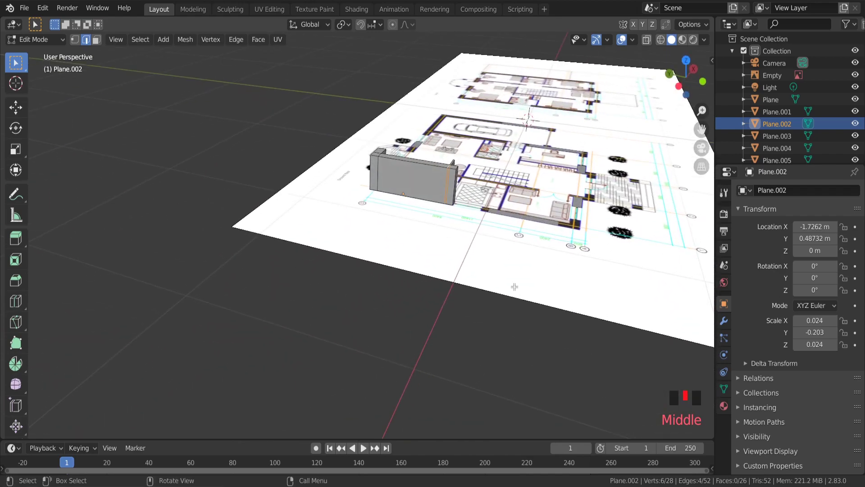
scroll(514, 286, "up", 5)
middle_click_drag(417, 74, 408, 119)
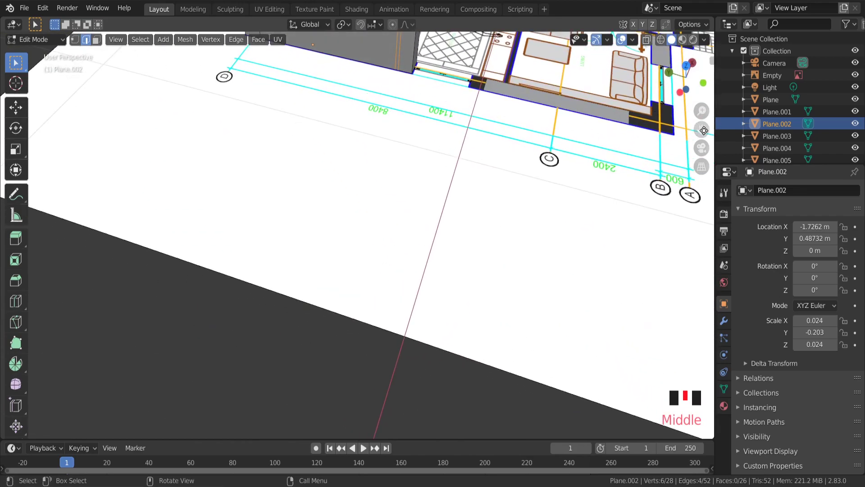
left_click_drag(704, 131, 631, 190)
scroll(343, 221, "up", 3)
left_click(345, 216)
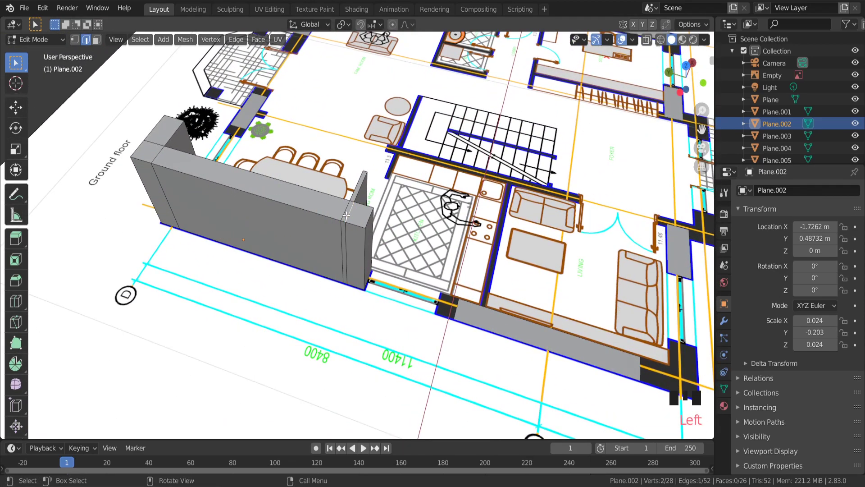
left_click(344, 211, "alt+shift")
middle_click_drag(344, 211, 384, 212)
left_click(385, 212, "alt+shift")
left_click(385, 214, "alt+shift")
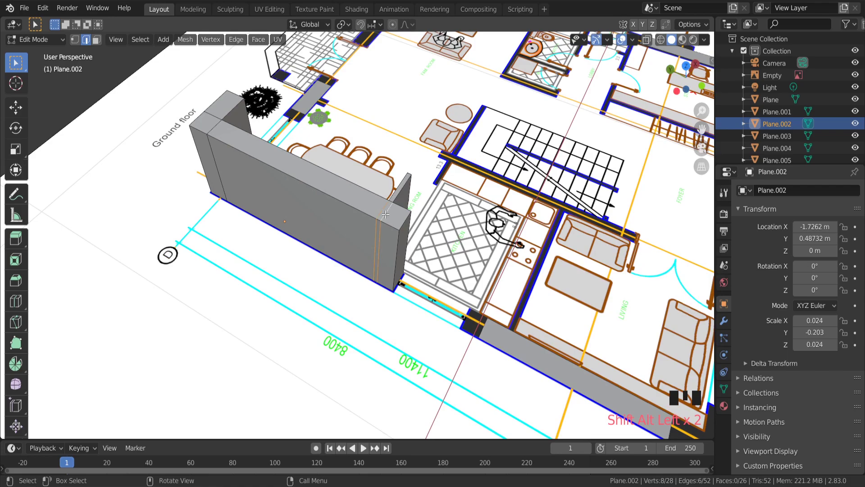
key("x")
left_click(383, 214)
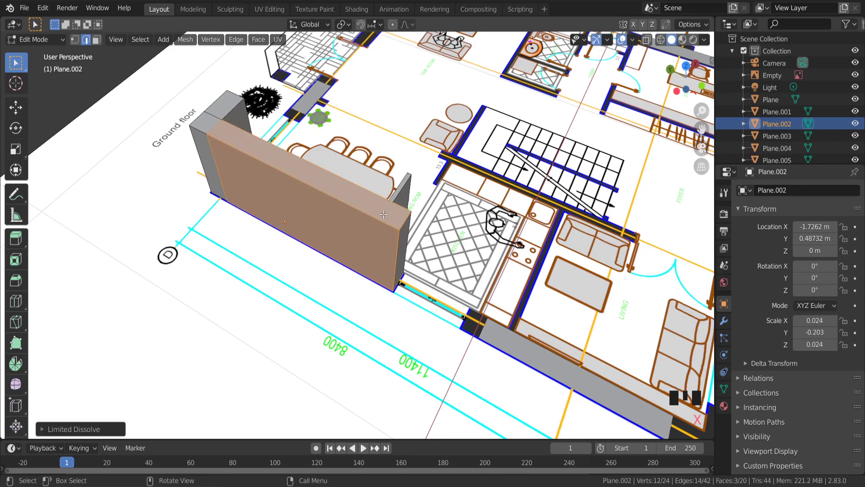
- Select the edge loop at the wall's far corner and merge its faces with Limited Dissolve
middle_click_drag(395, 220, 678, 205)
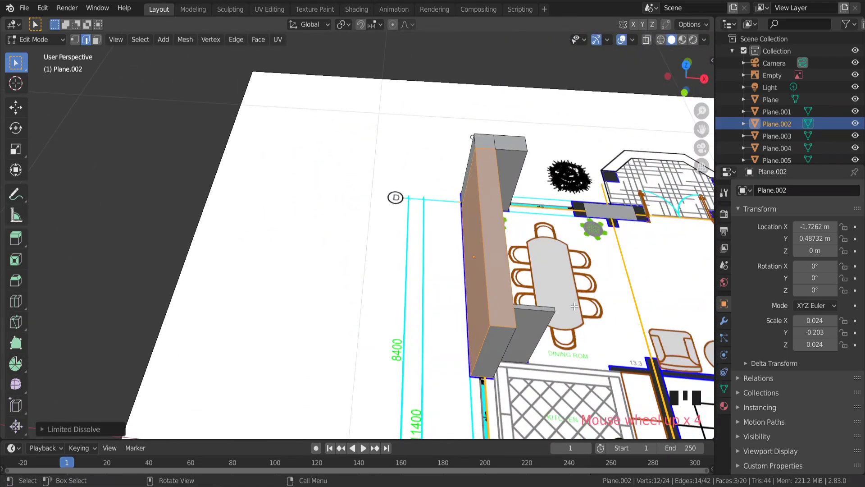
left_click_drag(702, 129, 567, 65)
scroll(538, 176, "down", 2)
middle_click_drag(469, 119, 567, 131)
left_click_drag(702, 130, 373, 96)
scroll(507, 146, "up", 1)
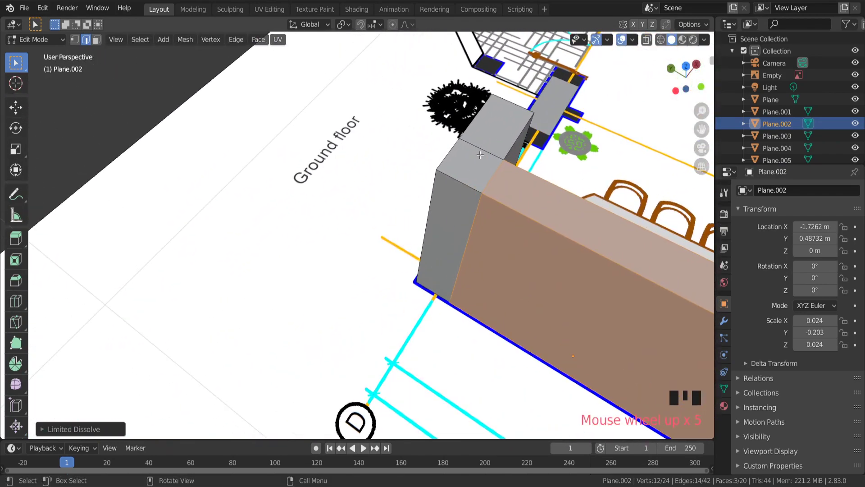
left_click(499, 212)
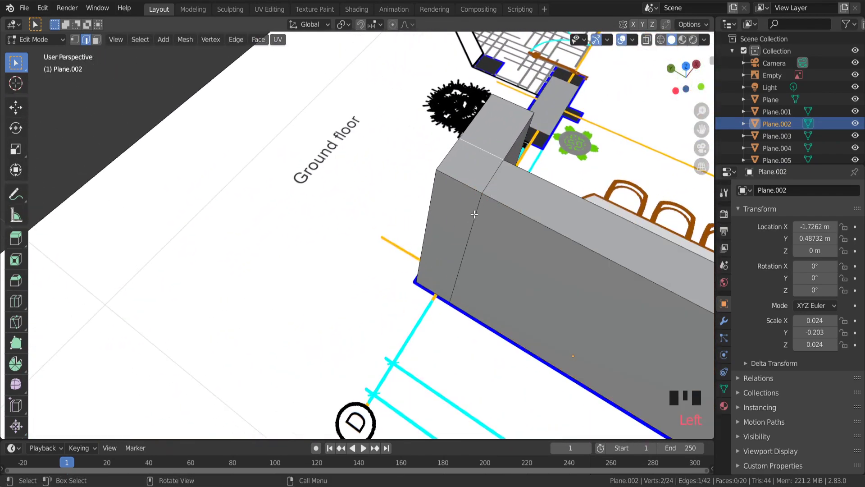
middle_click_drag(475, 213, 474, 205)
middle_click_drag(325, 213, 335, 208)
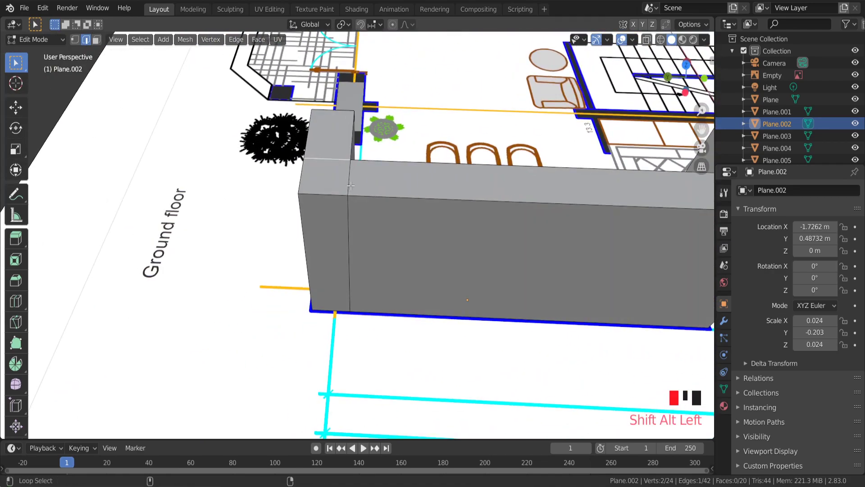
key("x")
left_click(350, 247)
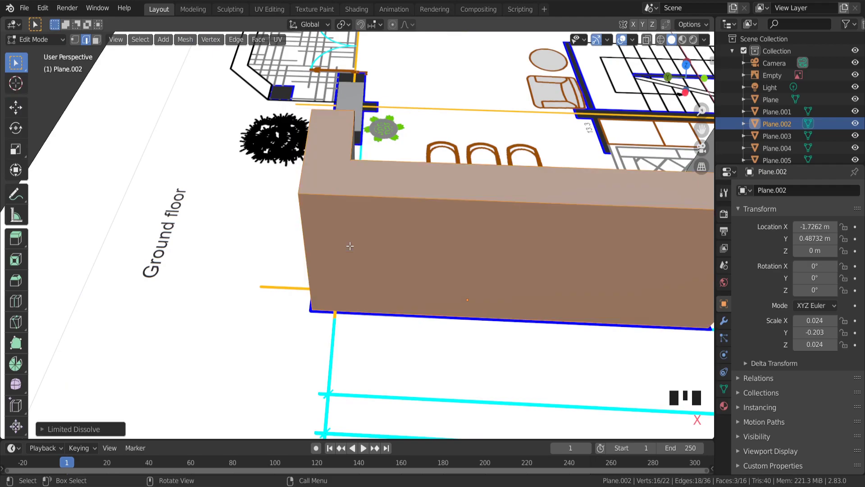
- Try a limited dissolve on the edges where the short partition joins the dining room wall
scroll(350, 246, "down", 7)
scroll(624, 201, "up", 5)
left_click_drag(702, 130, 606, 142)
middle_click_drag(628, 160, 514, 152)
left_click_drag(702, 129, 522, 12)
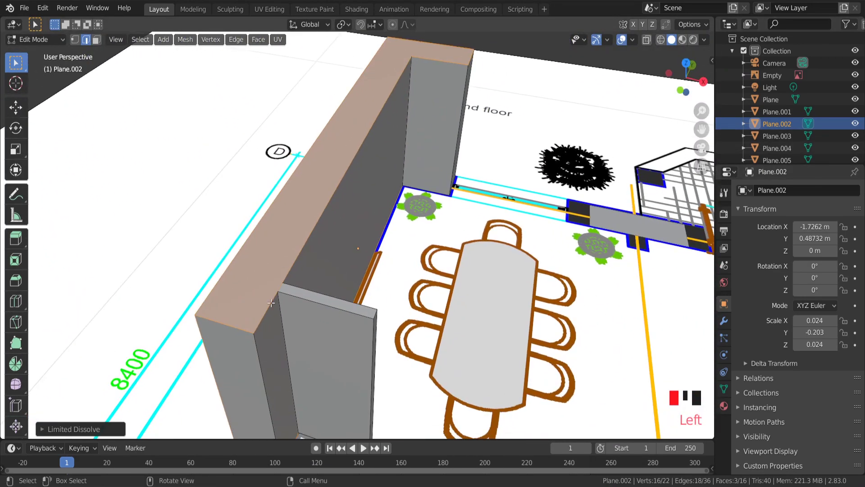
left_click(283, 307)
left_click(279, 295, "alt+shift")
key("ctrl+l")
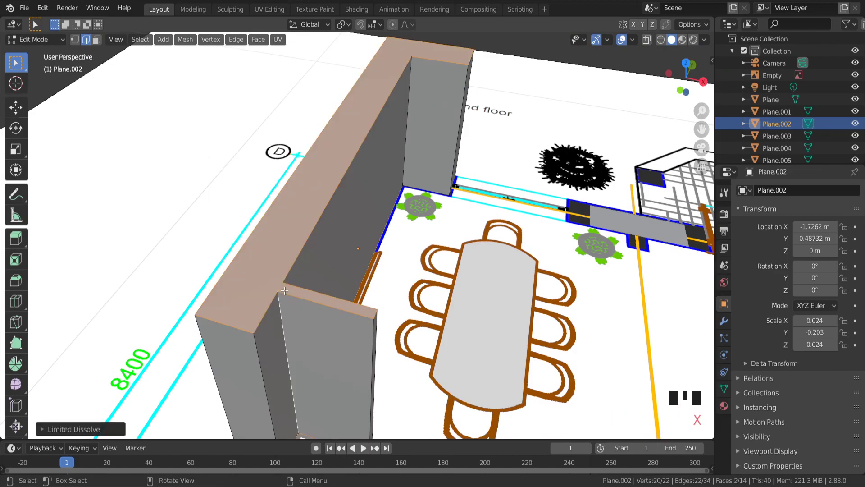
- Leave mesh editing and examine the raised dining room wall against the floor plan from several angles
scroll(284, 291, "down", 3)
key("Tab")
middle_click_drag(309, 332, 276, 295)
scroll(279, 293, "down", 2)
left_click_drag(702, 130, 486, 164)
scroll(486, 164, "down", 7)
left_click_drag(703, 125, 847, 302)
key("Tab")
key("Tab")
left_click(559, 127)
middle_click_drag(536, 148, 613, 177)
scroll(271, 97, "up", 11)
middle_click_drag(261, 96, 320, 134)
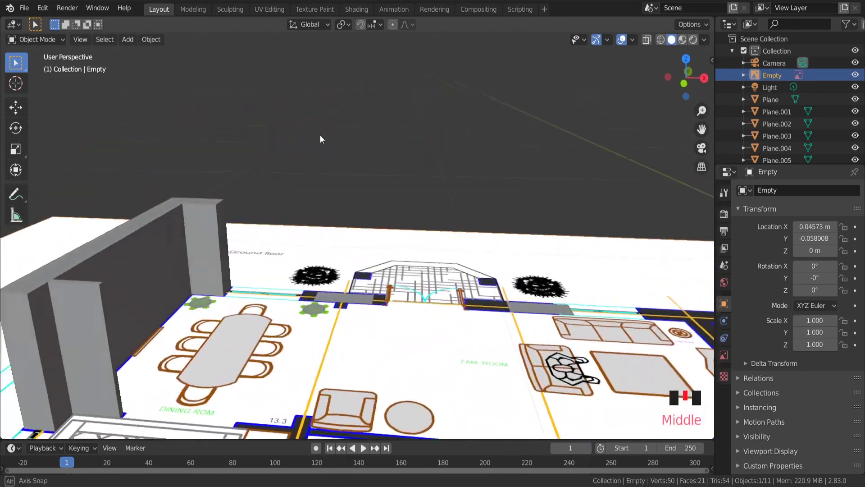
scroll(402, 133, "down", 5)
left_click_drag(704, 128, 679, 141)
- Undo the dissolves and the upward extrusion of the dining room wall, back to its flat outline
key("ctrl+z")
key("ctrl+z")
key("ctrl+z")
key("ctrl+z")
key("ctrl+z")
key("ctrl+z")
key("ctrl+z")
key("ctrl+z")
key("ctrl+z")
key("ctrl+z")
key("ctrl+z")
key("ctrl+z")
key("ctrl+z")
key("ctrl+z")
key("ctrl+z")
key("ctrl+z")
key("ctrl+z")
key("ctrl+z")
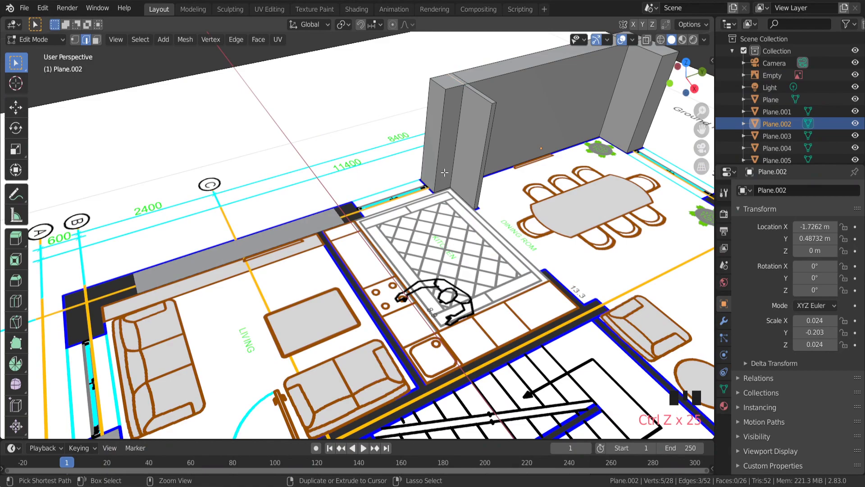
key("ctrl+z")
key("ctrl+z")
key("ctrl+z")
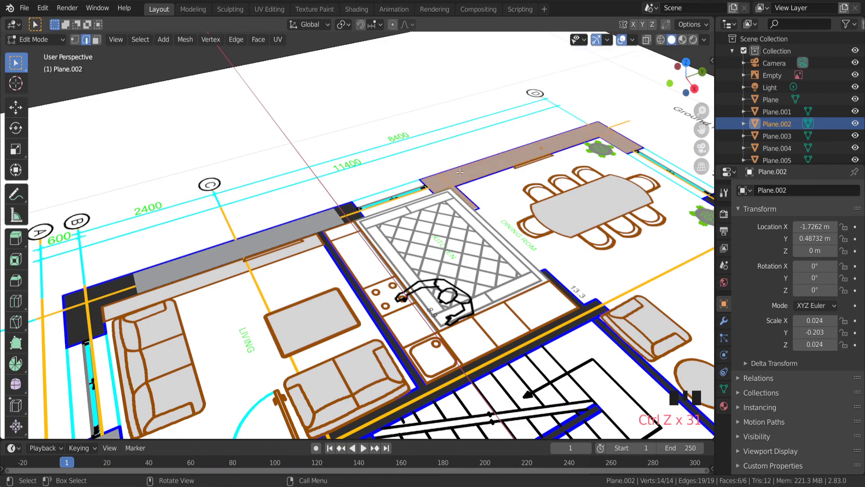
- In top view, scale the living room's outer wall plane along Y in object mode
left_click(688, 61)
scroll(500, 251, "down", 11)
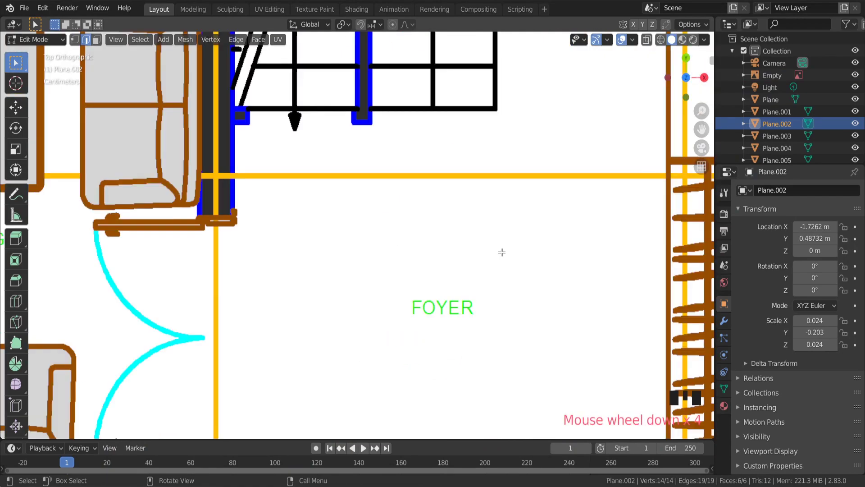
scroll(183, 299, "up", 3)
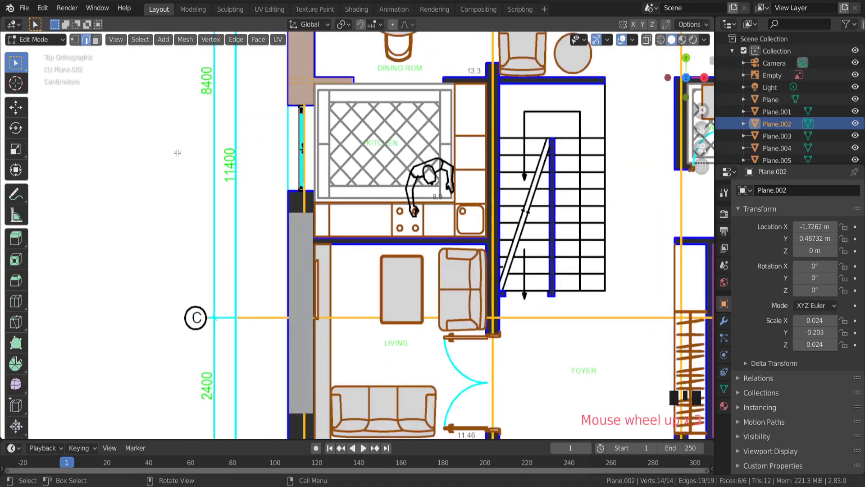
key("Tab")
left_click(299, 258)
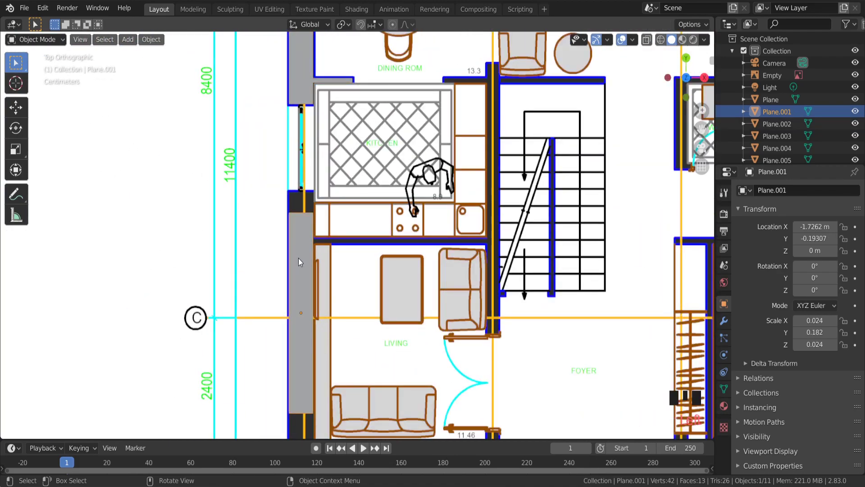
scroll(298, 258, "up", 9)
scroll(390, 218, "down", 11)
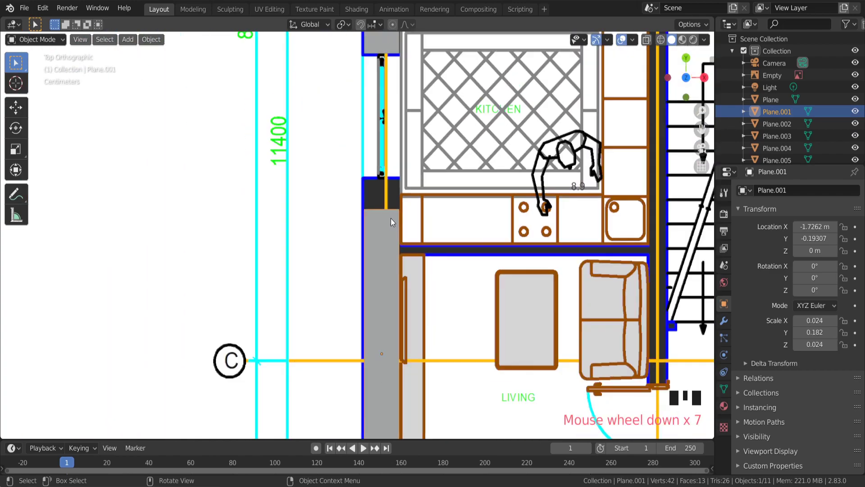
key("s")
key("y")
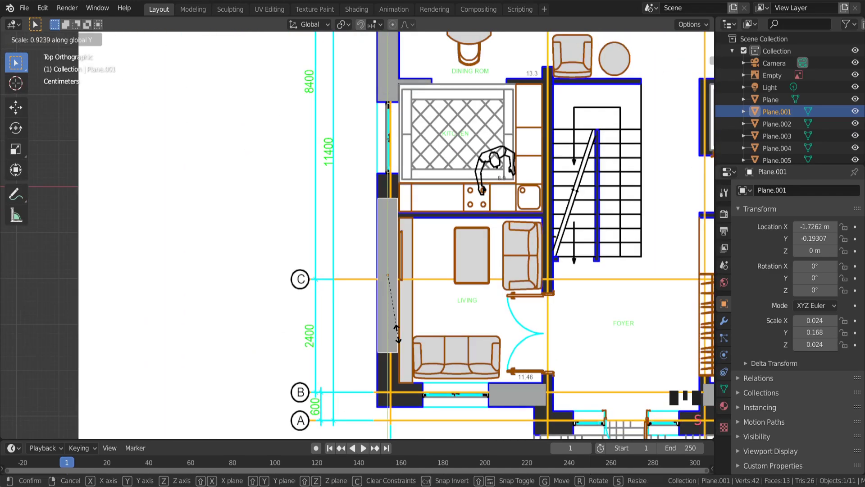
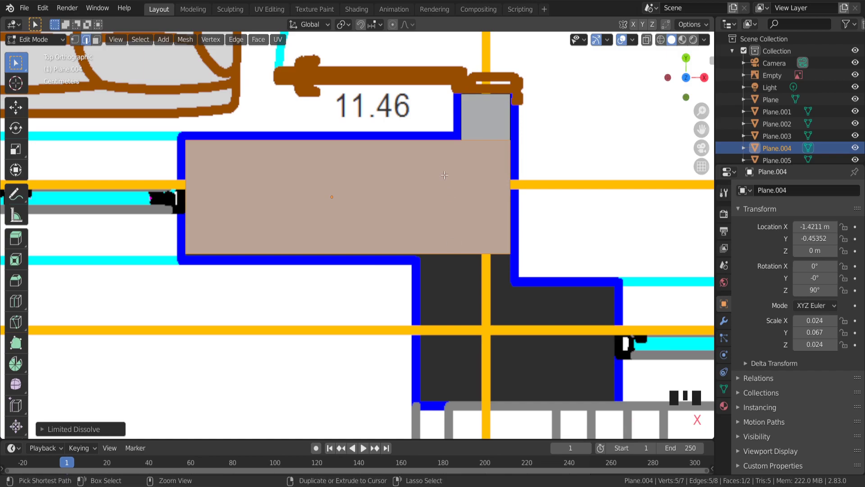
- Undo the last limited dissolve and cut the wall plane below the living room in line with the entrance pillar's outer edge
key("ctrl+z")
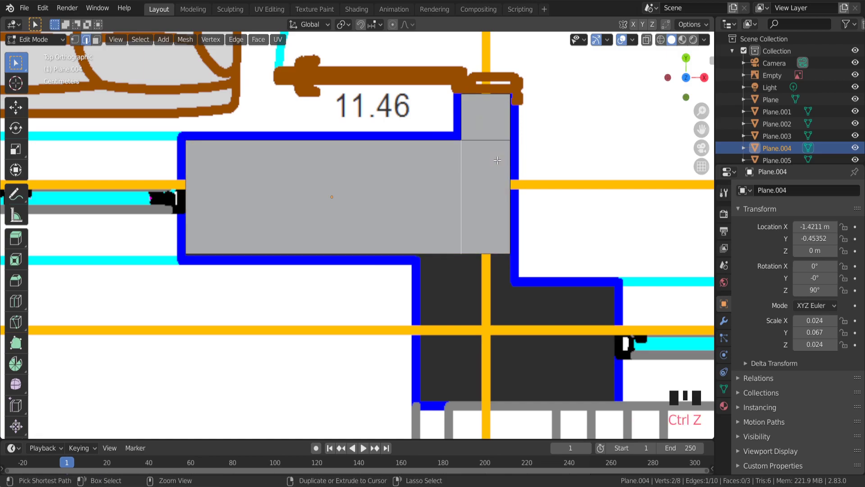
left_click_drag(437, 142, 460, 247)
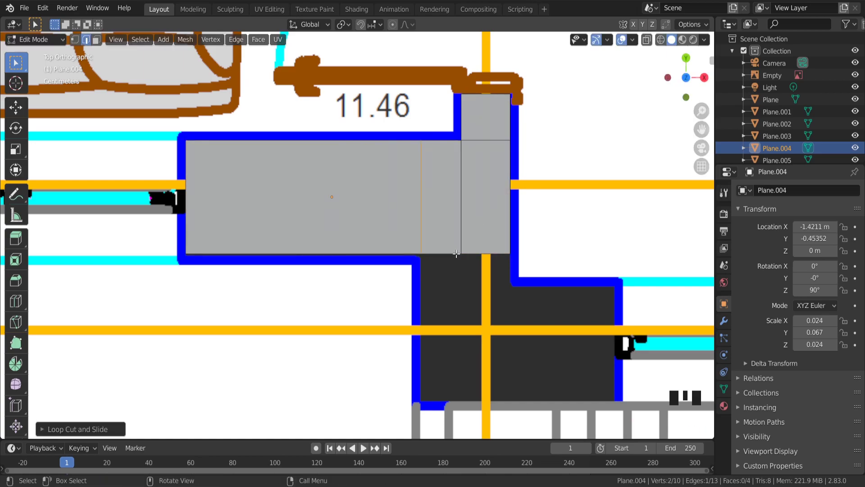
- Extrude the cut wall's lower edges down the entrance pillar outline and its side edge across to the entrance window
key("e")
left_click(499, 380)
left_click(508, 309)
left_click(515, 271)
left_click(517, 335)
scroll(529, 345, "down", 1)
key("e")
left_click(663, 356)
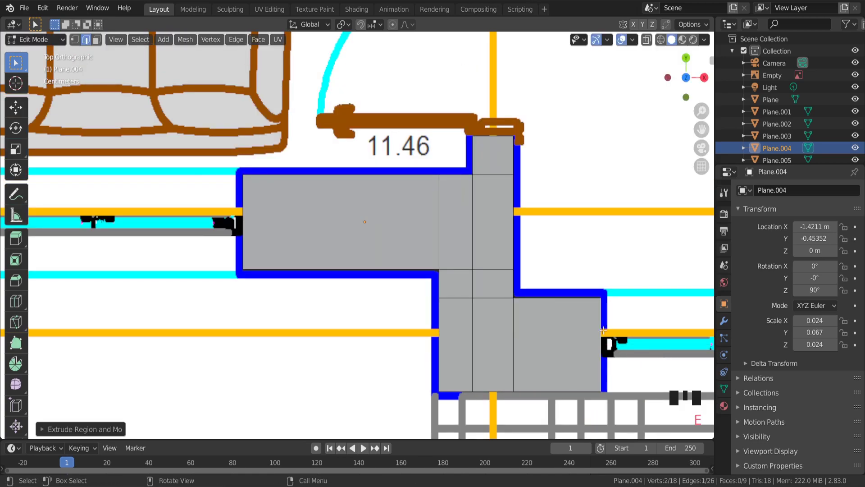
- Move the wall plane on the opposite side of the foyer along X until its end meets the window-side outline
scroll(593, 320, "down", 3)
left_click_drag(702, 130, 413, 143)
scroll(604, 252, "down", 2)
scroll(653, 236, "up", 1)
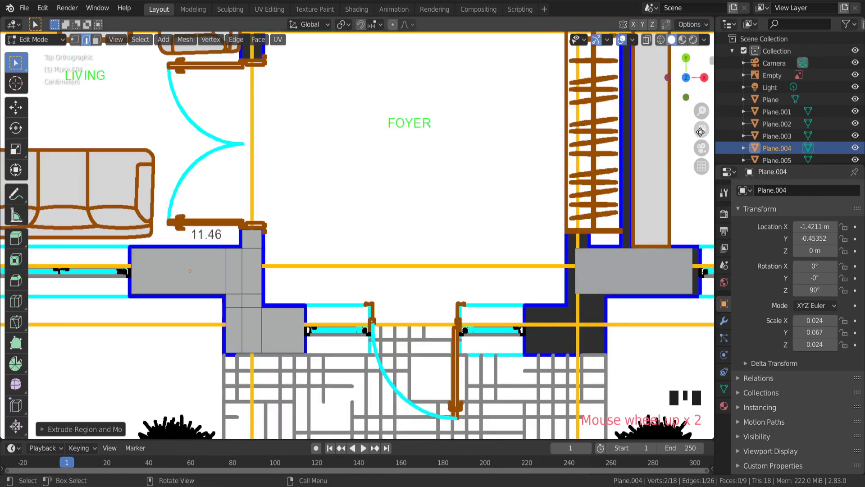
left_click_drag(700, 132, 493, 90)
scroll(458, 230, "up", 4)
key("Tab")
left_click(457, 232)
scroll(457, 232, "up", 2)
key("g")
key("x")
left_click(481, 230)
scroll(234, 196, "down", 2)
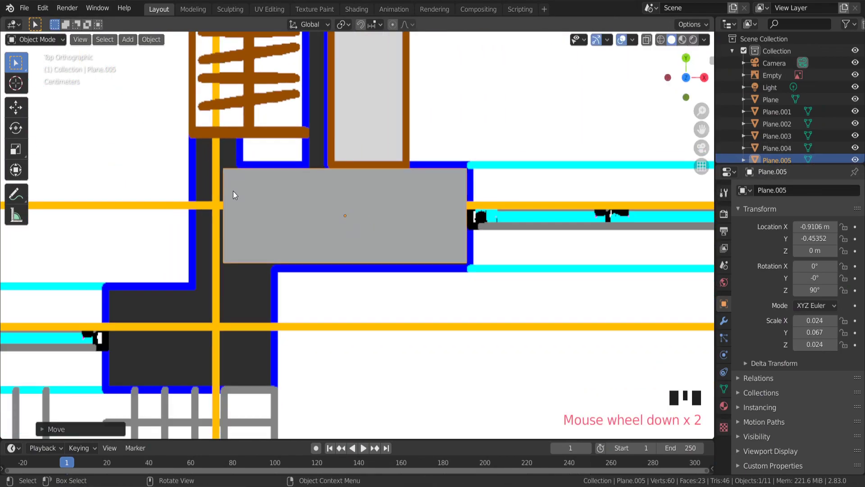
- Move that plane's foyer-side edge along X to the wall's blue outline
left_click(220, 195)
scroll(220, 195, "up", 4)
left_click(229, 201)
key("Tab")
left_click(229, 202)
scroll(243, 233, "down", 3)
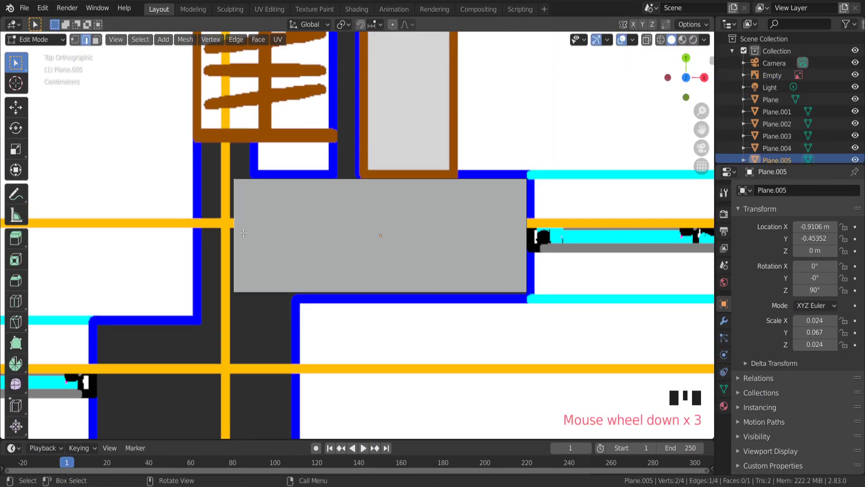
key("g")
key("x")
left_click(212, 227)
scroll(258, 258, "down", 2)
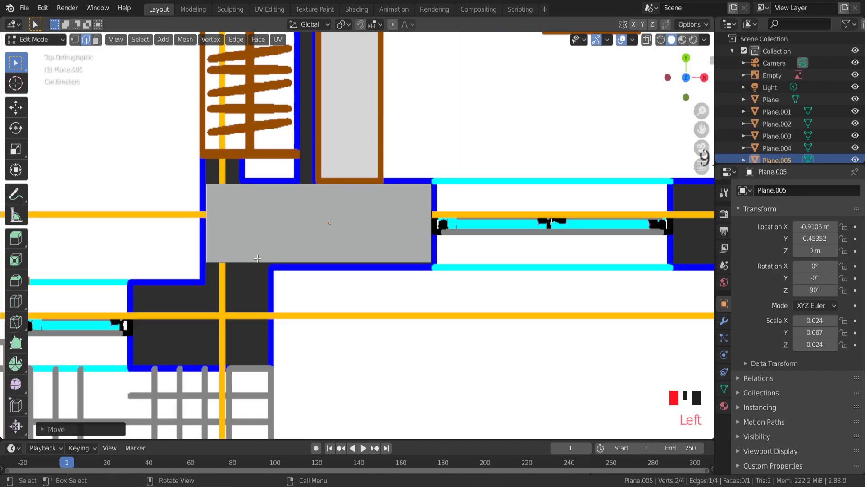
- Cut the plane in line with the pillar's outer edge and extrude the lower foyer-side edge along Y to the pillar's base
left_click(280, 192)
left_click(233, 188)
left_click(259, 265)
key("e")
key("y")
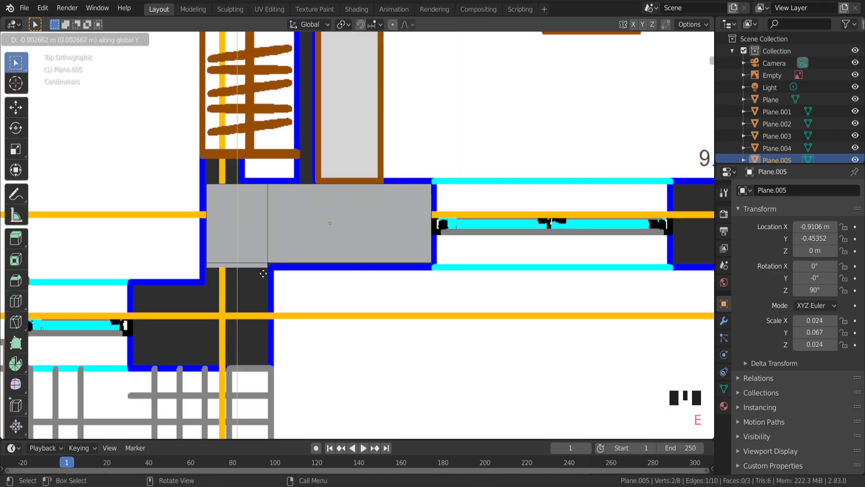
left_click(265, 366)
- Cut the extruded section level with the pillar's inner outline and extrude its side edge along X about -0.048 m toward the entrance window
scroll(223, 349, "up", 3)
left_click(320, 237)
left_click(229, 278)
key("x")
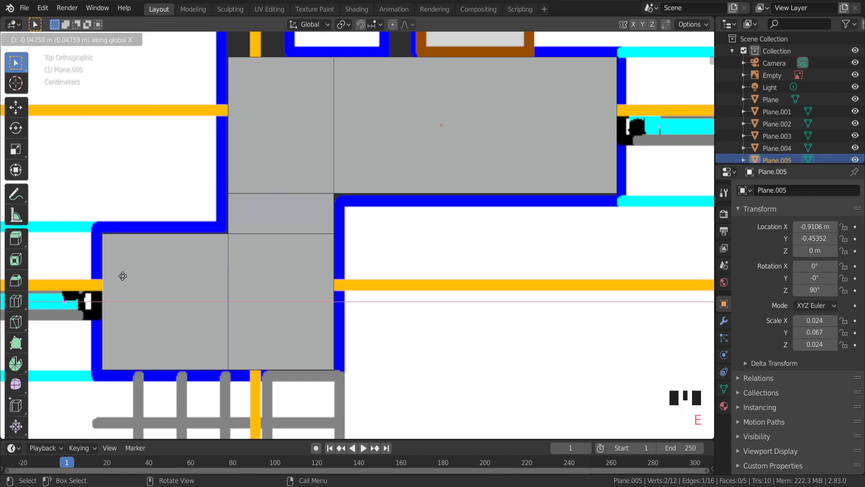
left_click(121, 274)
- Cut the pillar plane in line with the short wardrobe-side wall and extrude its upper edge along Y about 0.015 m to the wardrobe
scroll(172, 277, "down", 5)
scroll(216, 169, "up", 7)
left_click(227, 250)
key("ctrl+r")
left_click(246, 227)
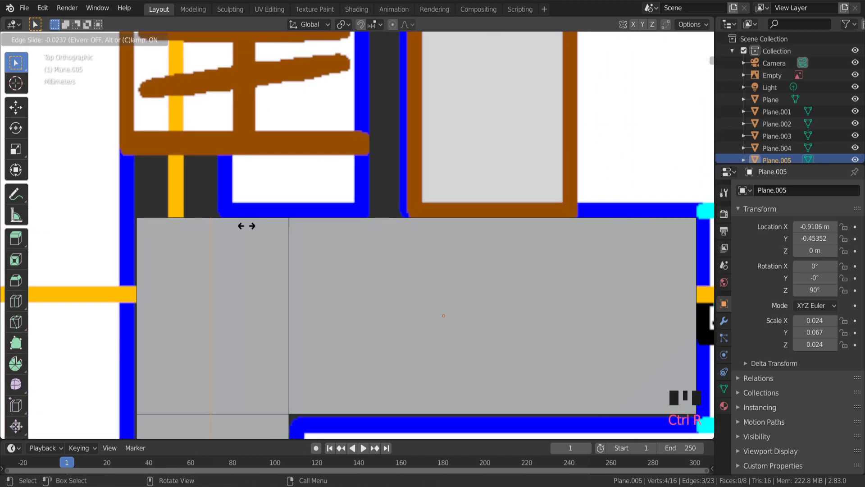
left_click(252, 226)
left_click(201, 218)
key("e")
key("y")
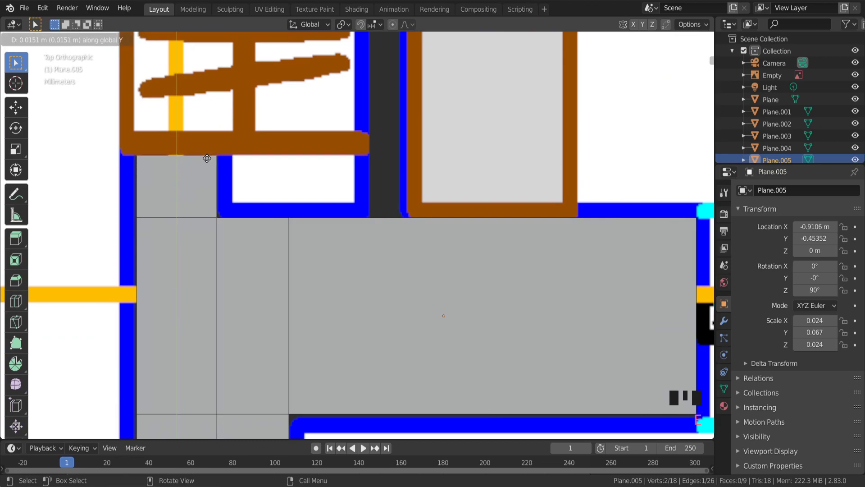
left_click(206, 157)
- Add two loop cuts to the plane in line with both sides of the partition between the wardrobe and the study shelf
scroll(241, 179, "down", 8)
scroll(308, 212, "up", 2)
left_click(295, 193)
key("ctrl+r")
left_click(287, 183)
left_click(255, 178)
scroll(256, 178, "up", 9)
key("ctrl+r")
left_click(256, 179)
left_click(287, 178)
scroll(277, 175, "down", 8)
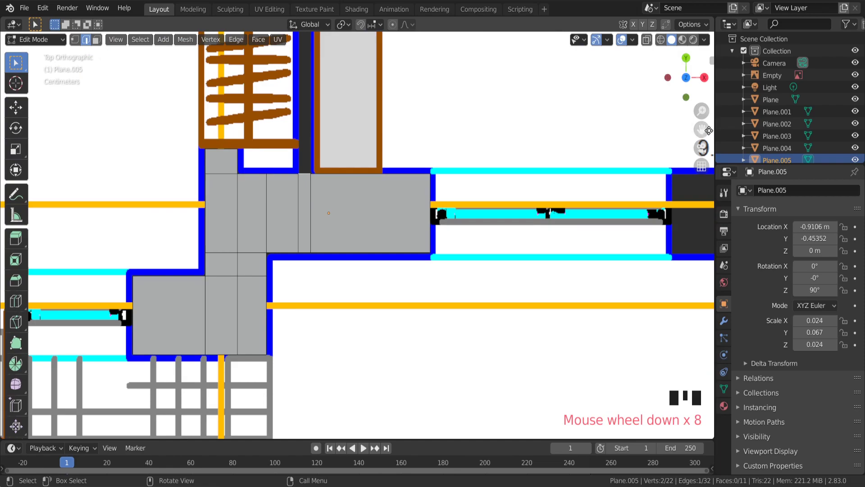
- Extrude the edge between the two cuts along the partition and move its end to the lobby wall's far outline
scroll(277, 175, "down", 4)
scroll(316, 203, "up", 3)
key("e")
left_click(398, 74)
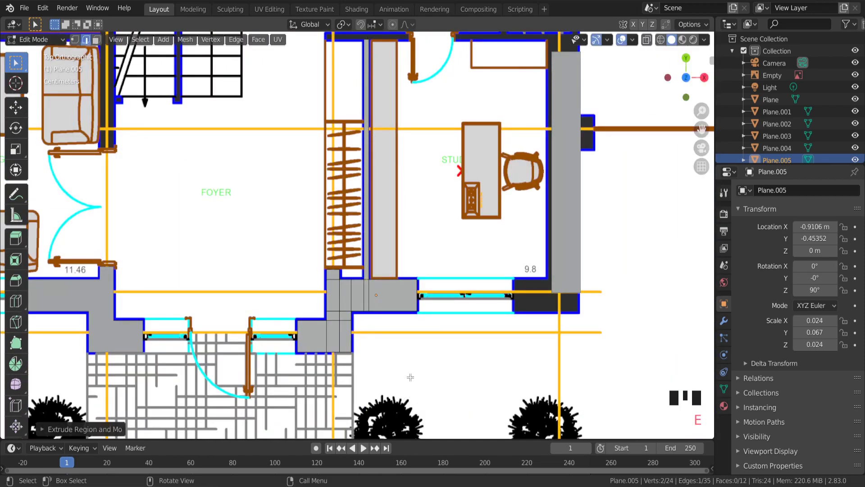
scroll(333, 158, "up", 20)
key("g")
scroll(336, 151, "down", 3)
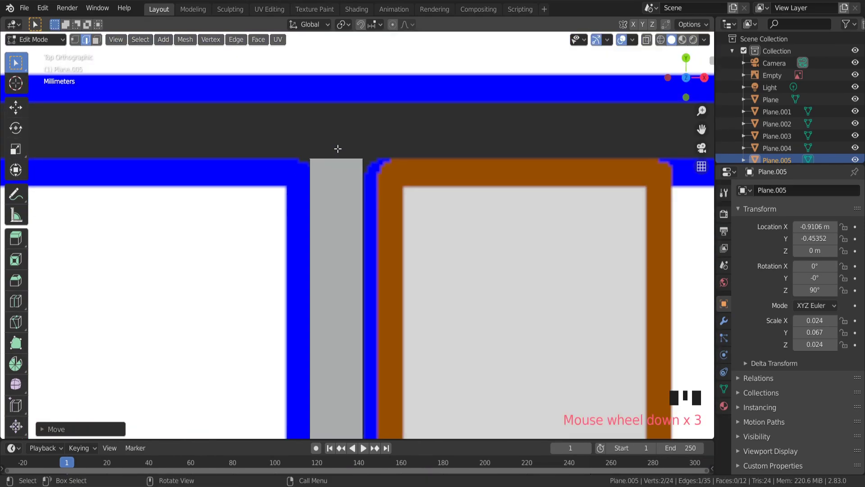
left_click(361, 91)
scroll(352, 216, "down", 10)
middle_click_drag(345, 319, 383, 301)
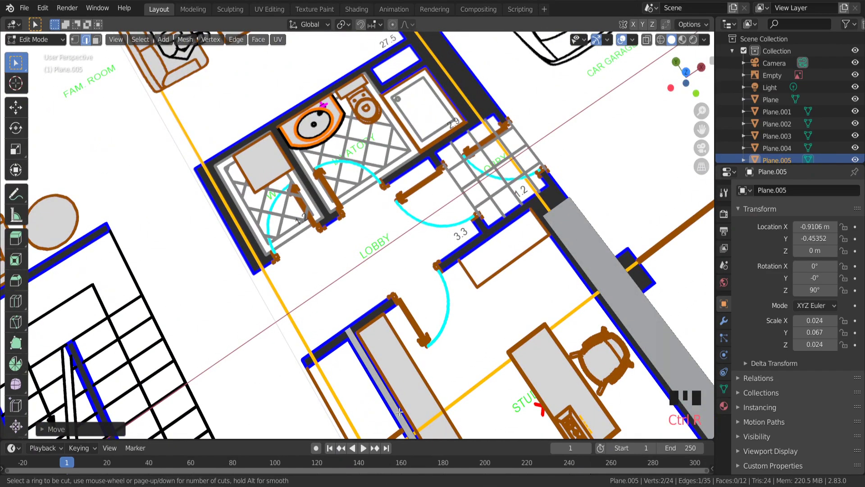
key("Escape")
scroll(478, 412, "down", 3)
scroll(405, 426, "up", 5)
left_click(405, 426)
scroll(451, 424, "down", 2)
key("3")
left_click(444, 419)
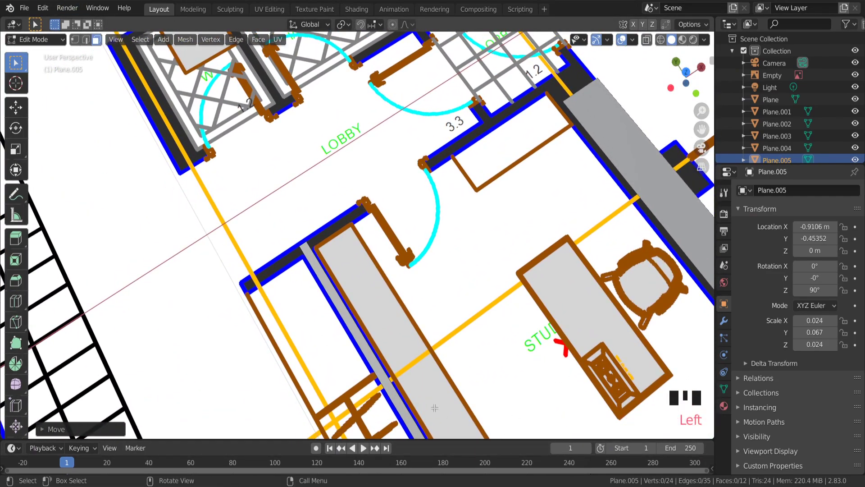
key("ctrl+r")
key("Escape")
- Cut the partition strip near its lobby end, level with the lobby wall's study-side outline, and return to the top orthographic view
scroll(429, 394, "down", 5)
middle_click_drag(444, 399, 386, 201, "shift")
scroll(386, 201, "up", 5)
key("ctrl+r")
left_click(403, 282)
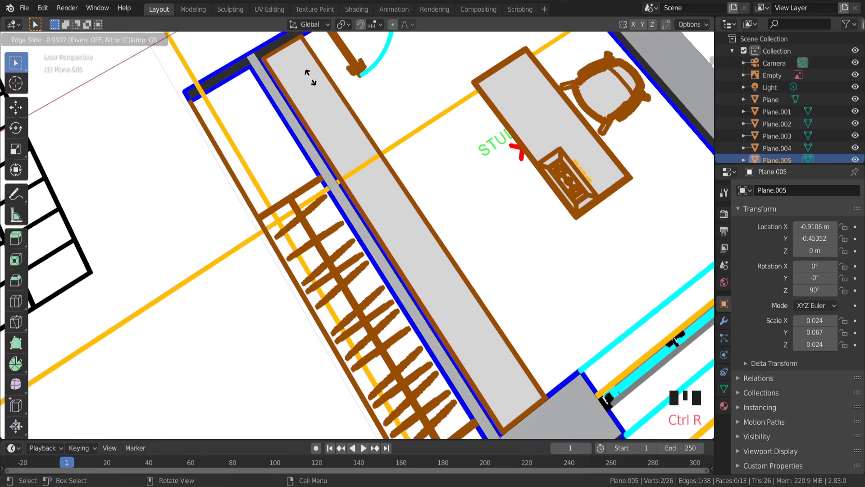
left_click(307, 80)
key("KP_7")
scroll(390, 139, "down", 5)
left_click(686, 78)
- Extrude the strip's end section along X to the lobby wall's foyer end and about 0.064 m the other way to the study door
scroll(546, 148, "down", 6)
scroll(265, 184, "up", 20)
scroll(262, 187, "down", 7)
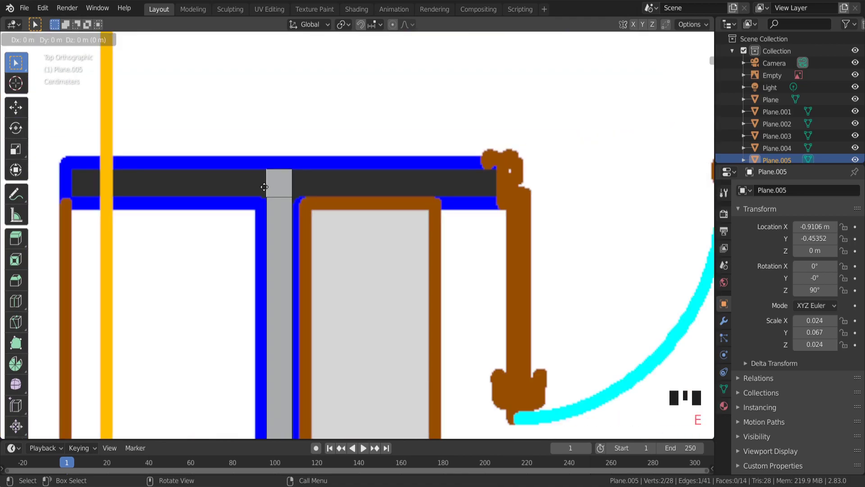
key("x")
left_click(70, 183)
key("e")
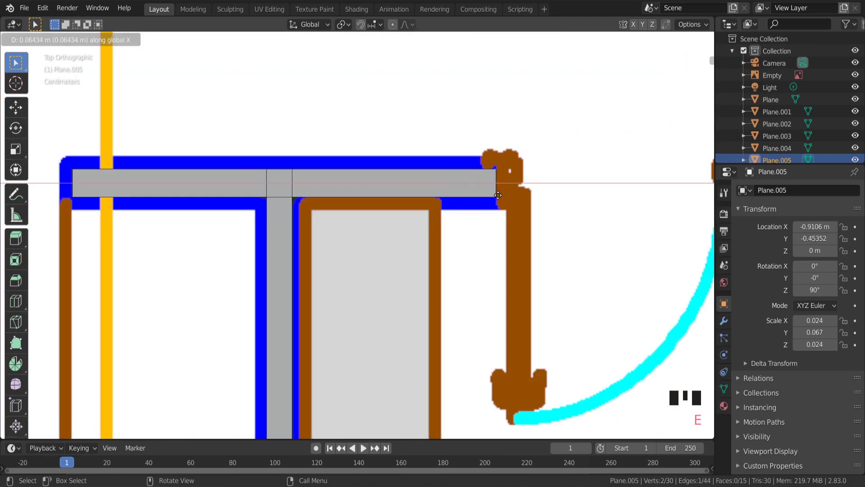
left_click(499, 195)
scroll(500, 195, "down", 5)
left_click_drag(702, 129, 500, 36)
scroll(662, 174, "down", 3)
key("Tab")
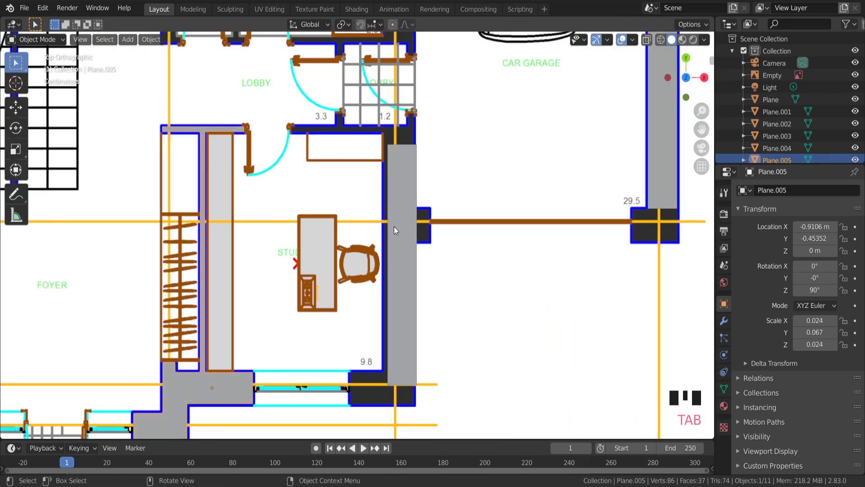
- Move the wall plane between the study and the garage so it fits between its blue outlines
left_click(396, 227)
scroll(404, 229, "up", 3)
key("g")
left_click(397, 222)
scroll(397, 221, "down", 4)
scroll(396, 362, "up", 6)
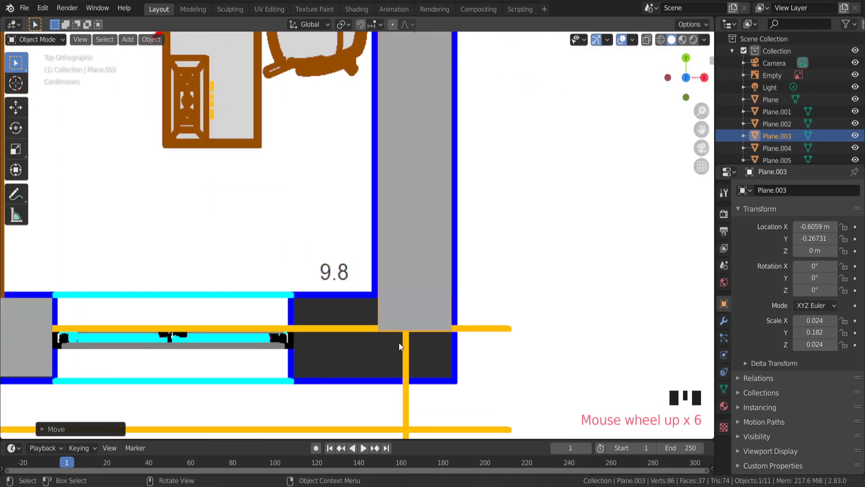
- Move that plane's lower edge along Y to the outline of the corner beside the study window
key("Tab")
left_click(415, 334)
scroll(447, 358, "up", 3)
key("g")
key("y")
left_click(441, 437)
key("Tab")
key("Tab")
scroll(410, 180, "down", 14)
scroll(415, 113, "up", 7)
key("Tab")
key("Tab")
key("Tab")
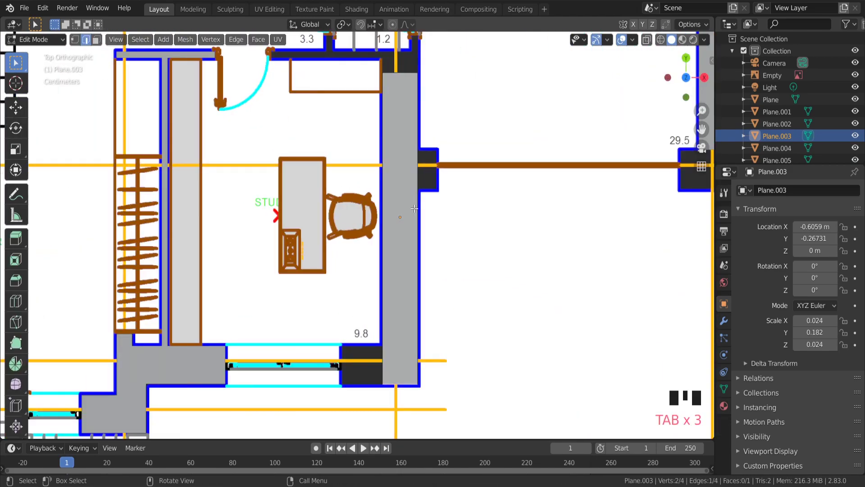
- Cut the wall plane level with the corner's inner outline and extrude the lower section's side edge along X to the study window
key("ctrl+r")
left_click(411, 197)
left_click(404, 311)
scroll(405, 311, "up", 10)
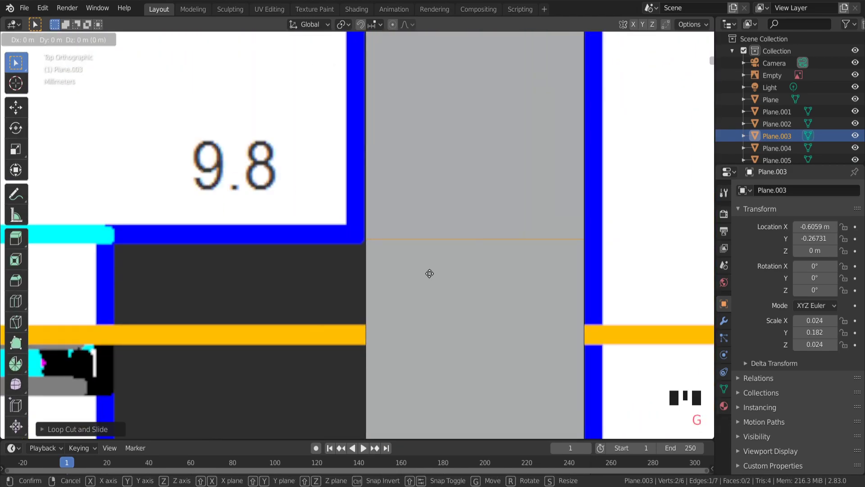
scroll(387, 345, "down", 2)
scroll(387, 345, "down", 3)
key("e")
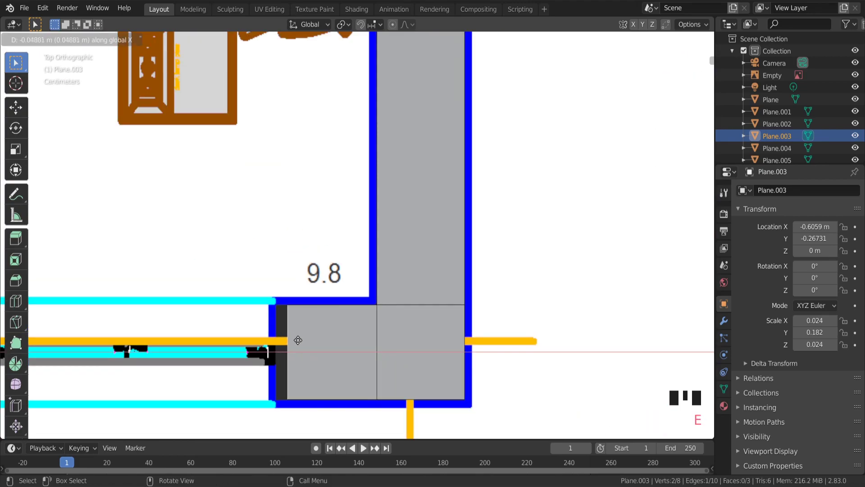
left_click(288, 340)
- Move the wall plane's upper edge to the lobby wall's far outline and cut the plane level with the wall's study-side outline
scroll(492, 198, "down", 11)
scroll(492, 199, "up", 11)
key("g")
left_click(324, 244)
scroll(662, 245, "down", 8)
key("ctrl+r")
left_click(664, 244)
left_click(364, 264)
- Extrude the upper section's side edge along X about -0.151 m to the study door frame
scroll(366, 265, "up", 11)
scroll(366, 264, "down", 5)
key("e")
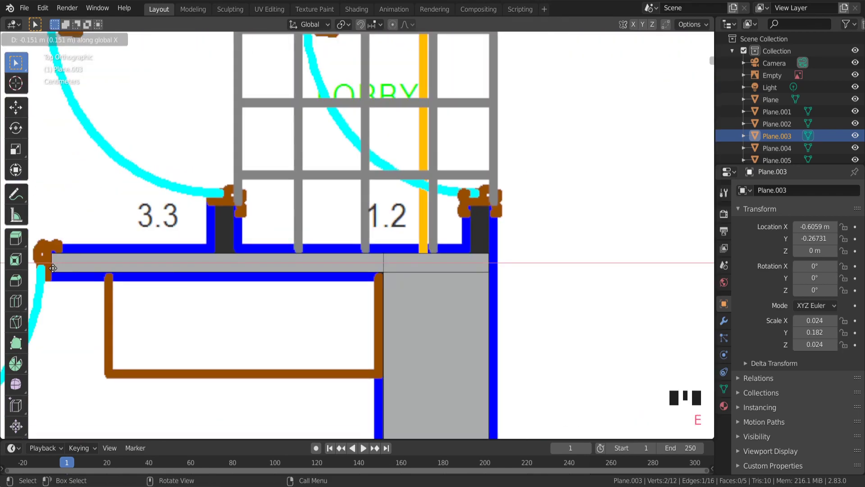
left_click(54, 267)
- Cut the lobby wall strip at both sides of the inner lobby door's wall stub and extrude the edge between to the door frame
scroll(237, 253, "up", 2)
key("ctrl+r")
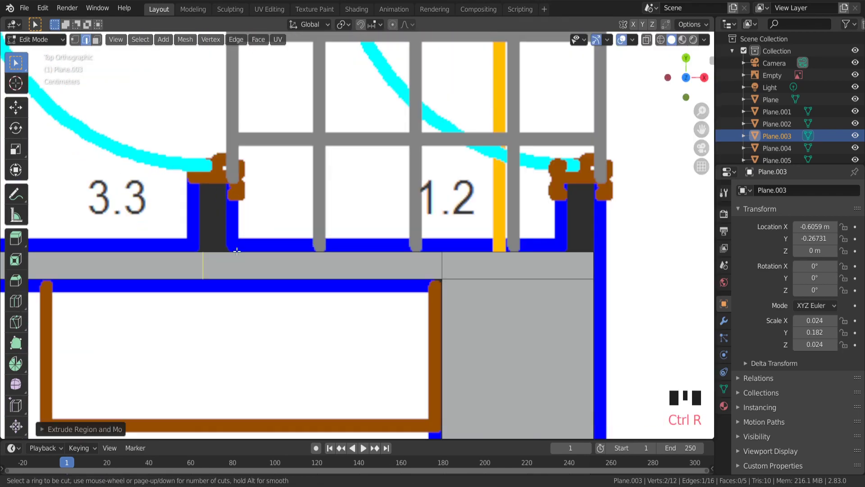
left_click(228, 250)
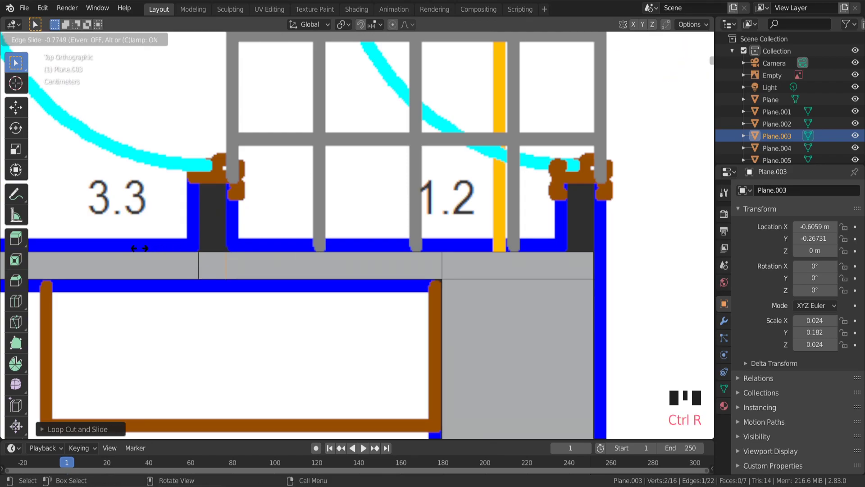
key("e")
left_click(229, 186)
- Cut the wall end in line with the garage-side door's wall stub and extrude its upper edge along Y to the door frame
key("ctrl+r")
left_click(580, 253)
left_click(623, 255)
left_click(583, 185)
key("e")
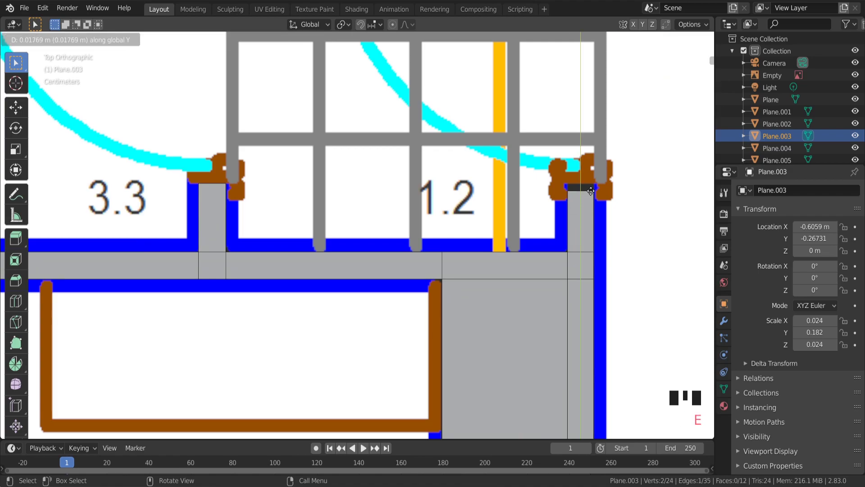
left_click(589, 186)
- Add two loop cuts across the study's garage-side wall, level with both sides of the projecting garage door pillar
scroll(590, 186, "down", 13)
scroll(579, 288, "up", 7)
key("ctrl+r")
left_click(622, 201)
left_click(612, 186)
key("ctrl+r")
left_click(612, 188)
left_click(617, 202)
left_click(619, 201)
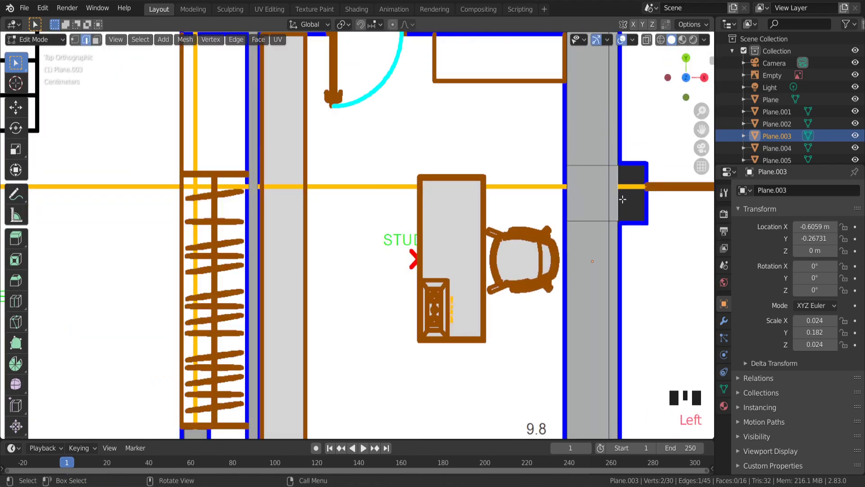
- Extrude the wall edge between the two cuts along X to the garage door pillar's outer outline
scroll(626, 201, "up", 4)
key("e")
key("x")
left_click(683, 206)
scroll(654, 218, "down", 7)
left_click_drag(701, 129, 377, 221)
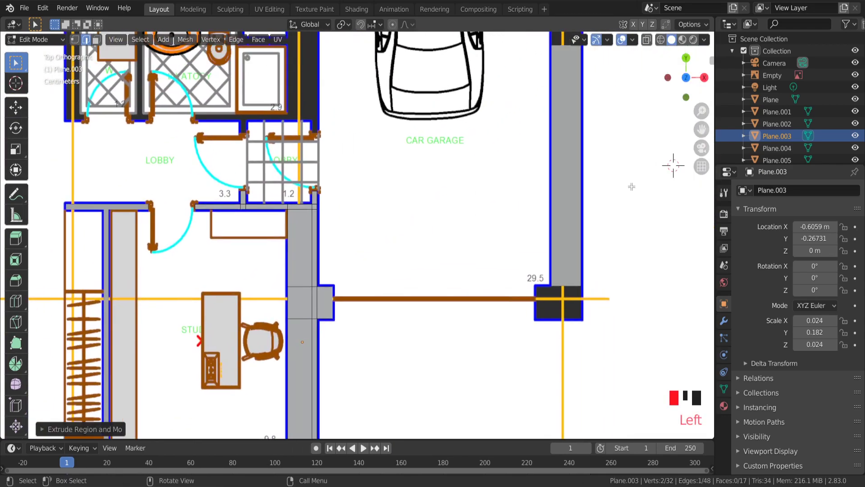
- Move the lower edge of the garage's outer wall plane along Y to the base of its corner pillar
scroll(627, 216, "down", 7)
key("Tab")
scroll(639, 203, "up", 2)
left_click(604, 268)
scroll(607, 288, "up", 11)
scroll(599, 230, "up", 2)
key("Tab")
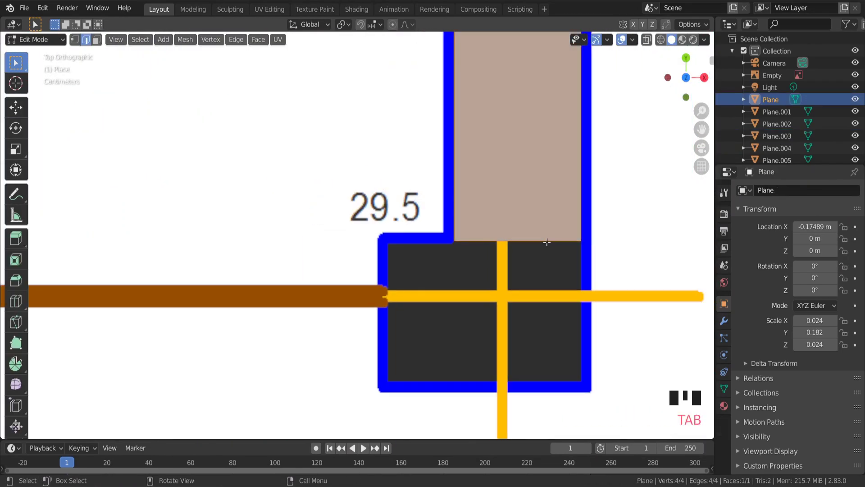
key("g")
key("y")
left_click(554, 389)
key("Tab")
scroll(537, 307, "down", 10)
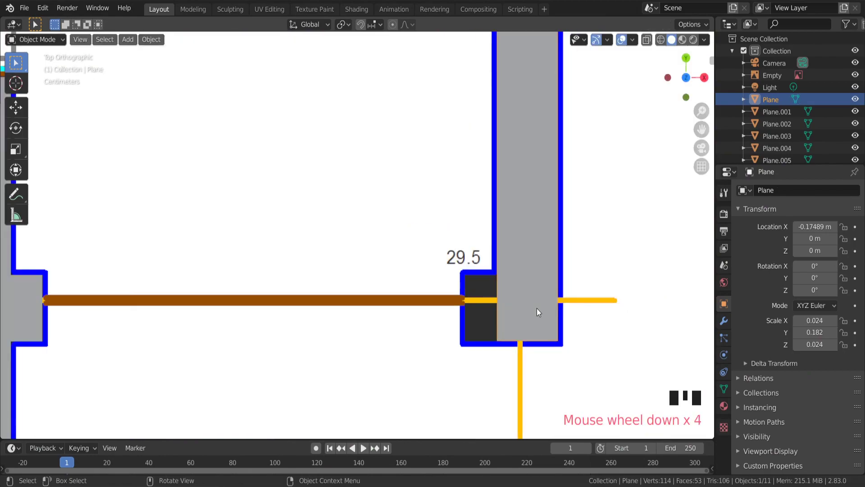
- Add a loop cut across the garage's outer wall plane near the corner pillar's upper outline
key("Tab")
key("ctrl+r")
left_click(547, 198)
left_click(534, 268)
scroll(525, 310, "up", 13)
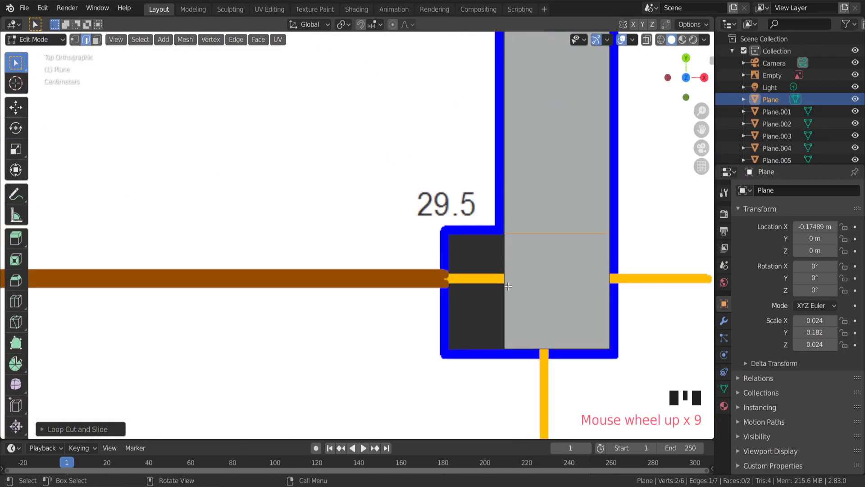
left_click(504, 287)
scroll(505, 285, "down", 1)
key("e")
key("x")
right_click(419, 285)
- Move the new cut edge along Y to line up with the corner pillar's upper outline
left_click(579, 193)
key("g")
key("y")
left_click(578, 196)
- Try to extrude the lower section's garage-side edge along X to the corner pillar's outline
left_click(508, 260)
key("e")
key("x")
right_click(435, 259)
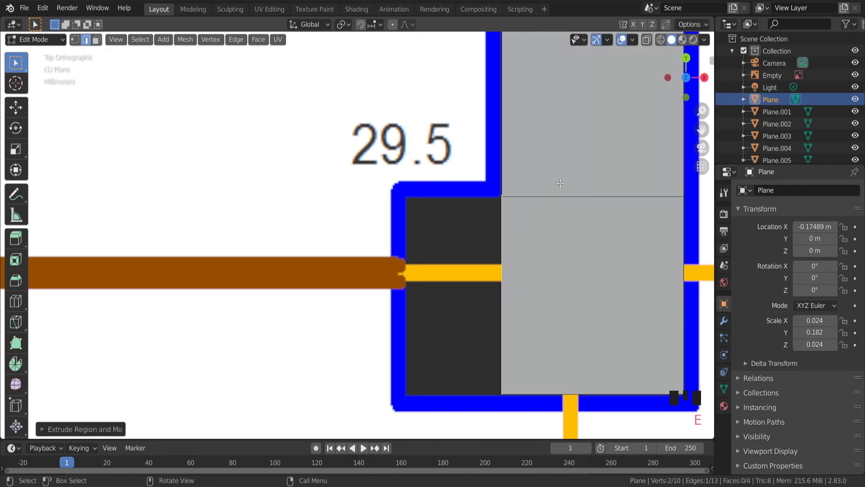
left_click(563, 199)
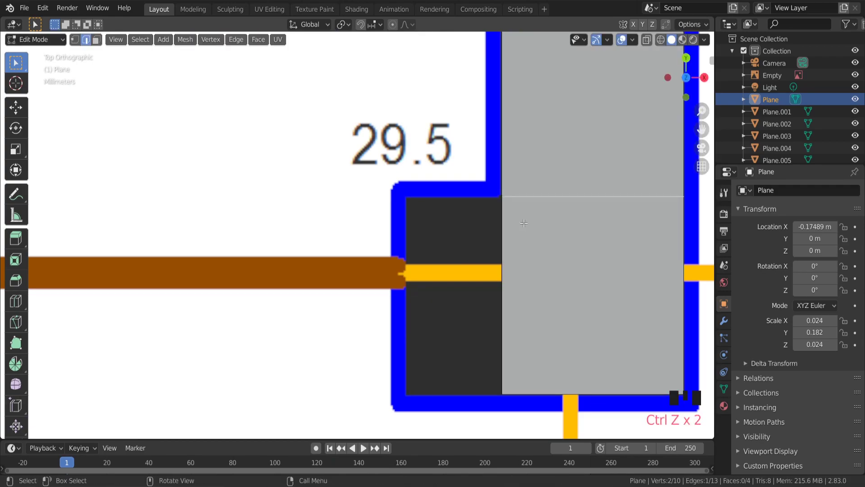
- Align the cut edge with the corner pillar's upper outline and extrude the lower section's side edge along X to the pillar's outline
key("g")
left_click(513, 243)
key("e")
right_click(532, 223)
key("g")
left_click(507, 233)
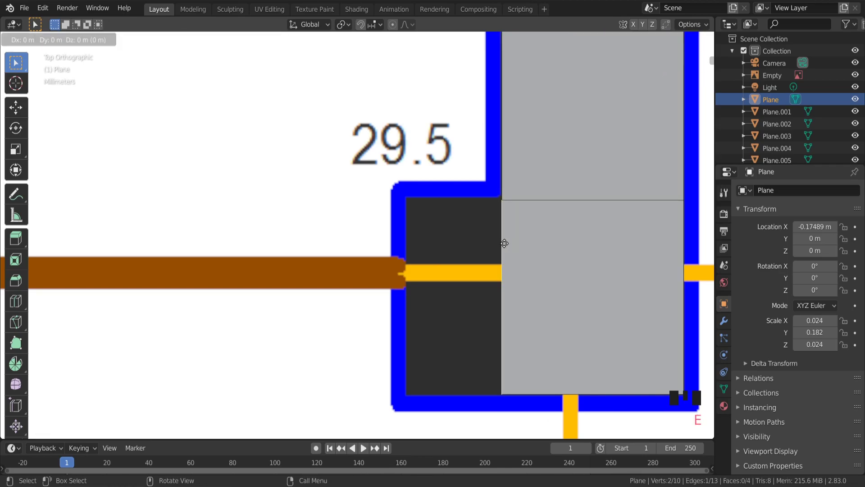
key("e")
left_click(409, 240)
- Move the upper edge of the garage's outer wall plane along Y to the top wall's outer outline
scroll(436, 236, "down", 13)
scroll(516, 166, "up", 2)
middle_click_drag(515, 167, 469, 165, "shift")
key("g")
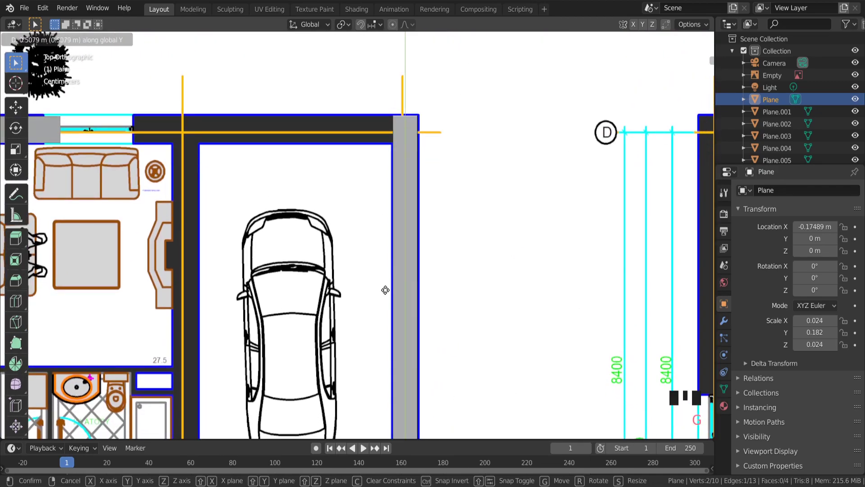
left_click(385, 290)
scroll(386, 290, "up", 11)
- Add a loop cut across the garage's outer wall plane at the top wall's inner outline
scroll(385, 290, "down", 10)
key("ctrl+r")
left_click(420, 223)
left_click(419, 212)
scroll(413, 225, "up", 12)
scroll(406, 251, "down", 10)
- Extrude the top section's side edge along X to the family room window opening
key("e")
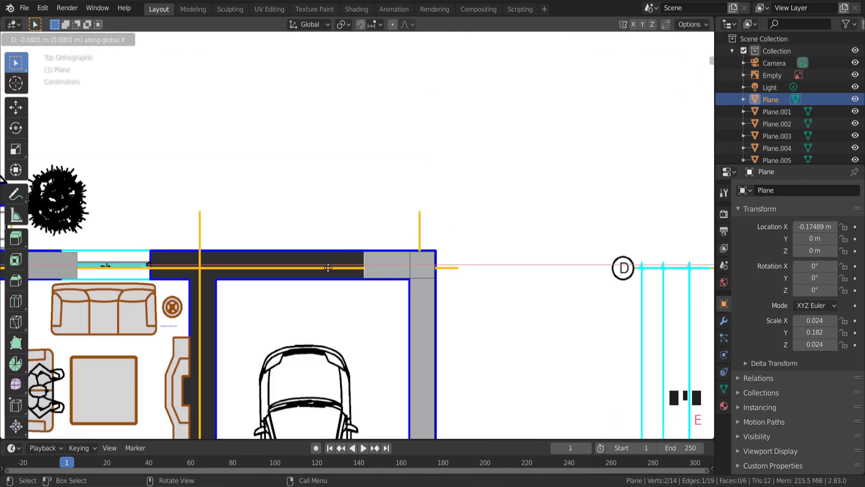
left_click(152, 257)
scroll(153, 257, "up", 10)
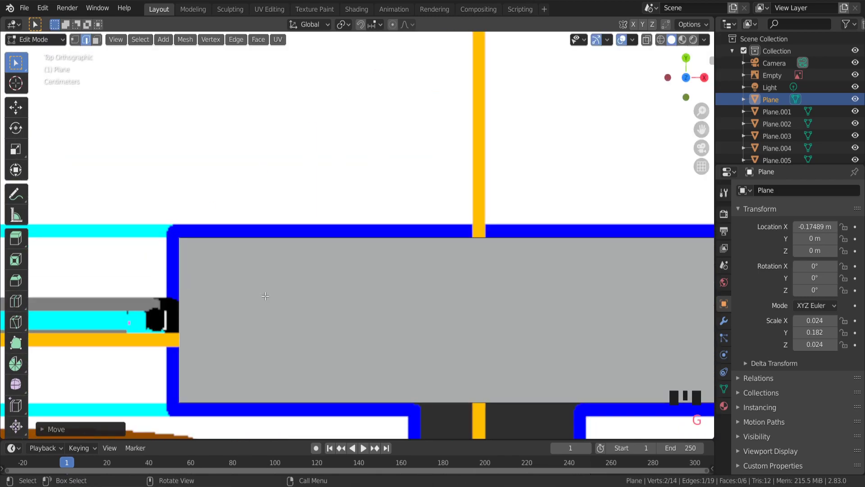
- Add two loop cuts across the top wall plane at both outlines of the wall between the family room and garage
scroll(192, 284, "down", 5)
key("ctrl+r")
left_click(361, 297)
left_click(320, 291)
key("ctrl+r")
left_click(438, 301)
left_click(455, 301)
- Extrude the lower edge between the two cuts along Y to the lower outline of the lavatory's lobby-side wall
scroll(476, 356, "down", 4)
middle_click_drag(476, 355, 345, 148, "shift")
left_click(345, 148)
scroll(436, 322, "down", 3)
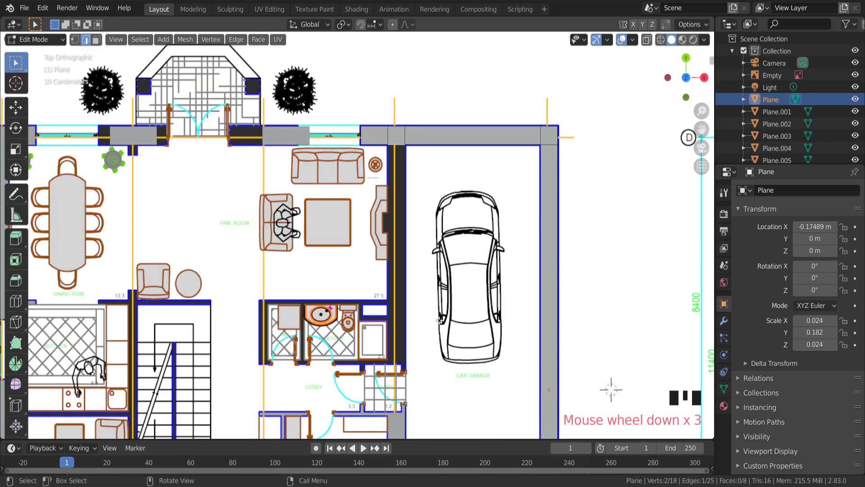
key("e")
left_click(440, 130)
scroll(347, 310, "up", 8)
middle_click_drag(347, 310, 275, 77, "shift")
scroll(275, 77, "down", 4)
scroll(374, 179, "up", 7)
- Cut the garage's inner wall plane lengthwise at the door stub's outline and extrude the narrow strip along Y to the door frame
key("ctrl+r")
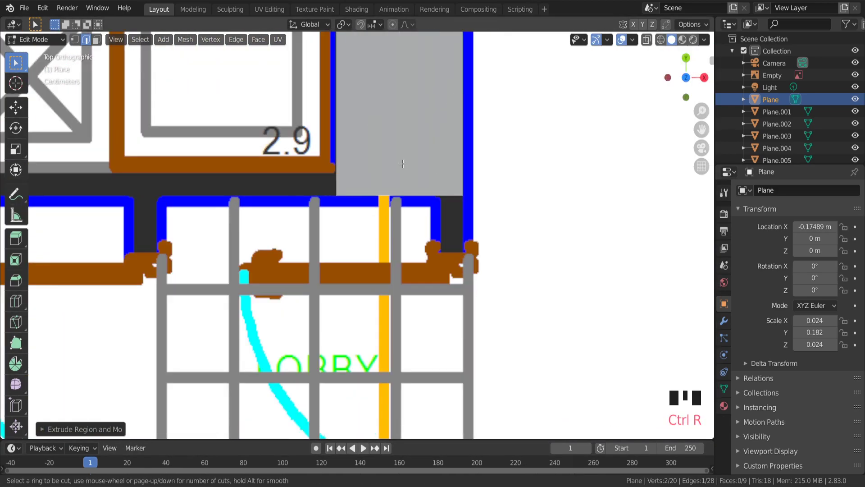
left_click(418, 196)
left_click(459, 205)
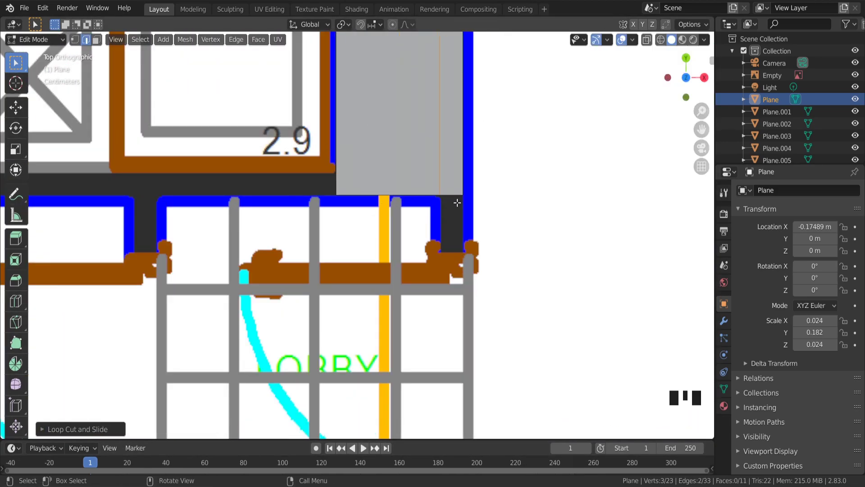
key("e")
left_click(457, 260)
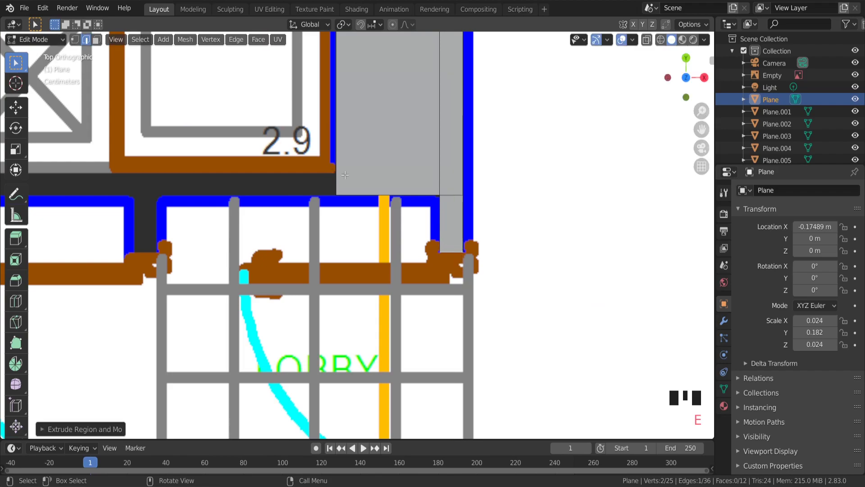
- Add a loop cut across the garage's inner wall plane at the upper outline of the lavatory's lobby-side wall
scroll(419, 136, "down", 8)
scroll(428, 137, "up", 3)
left_click(430, 136)
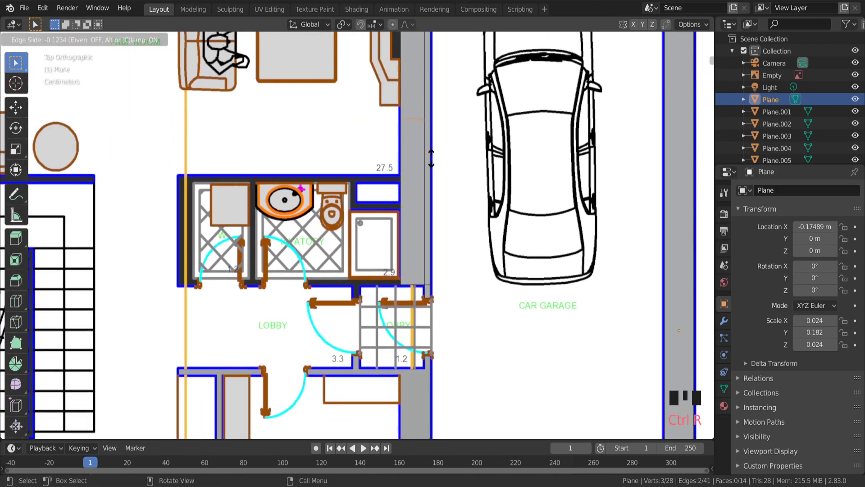
left_click(421, 317)
scroll(400, 301, "up", 11)
- Extrude the short side edge below the cut along X to the lavatory door frame
left_click(411, 212)
scroll(412, 213, "down", 6)
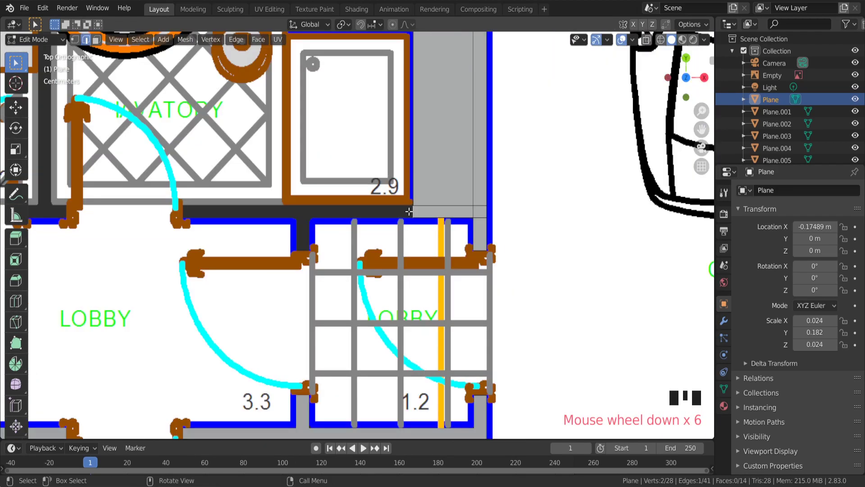
key("e")
key("x")
scroll(180, 212, "up", 8)
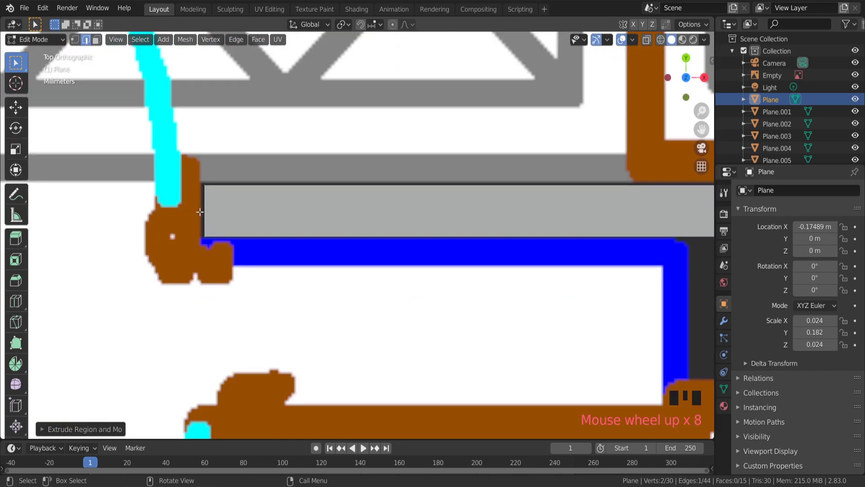
key("g")
key("g")
left_click(190, 214)
- Add loop cuts across the lavatory's lobby-side wall plane at both outlines of the short wall stub beside the lobby door
scroll(612, 231, "down", 6)
key("ctrl+r")
left_click(659, 222)
left_click(657, 222)
key("ctrl+r")
left_click_drag(701, 130, 452, 89)
scroll(439, 189, "up", 1)
key("ctrl+r")
left_click(451, 191)
left_click(379, 189)
- Extrude the edge between the stub cuts along Y to the lobby door frame
scroll(379, 189, "up", 5)
left_click(394, 201)
key("e")
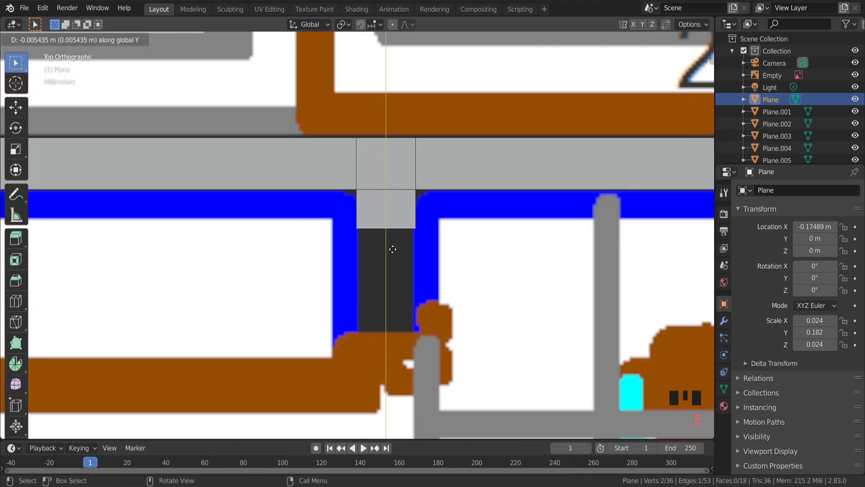
left_click(397, 337)
- Add two loop cuts across the garage's inner wall plane at the outlines of the wall between family room and lavatory
scroll(397, 337, "down", 5)
scroll(396, 337, "down", 5)
scroll(508, 174, "up", 2)
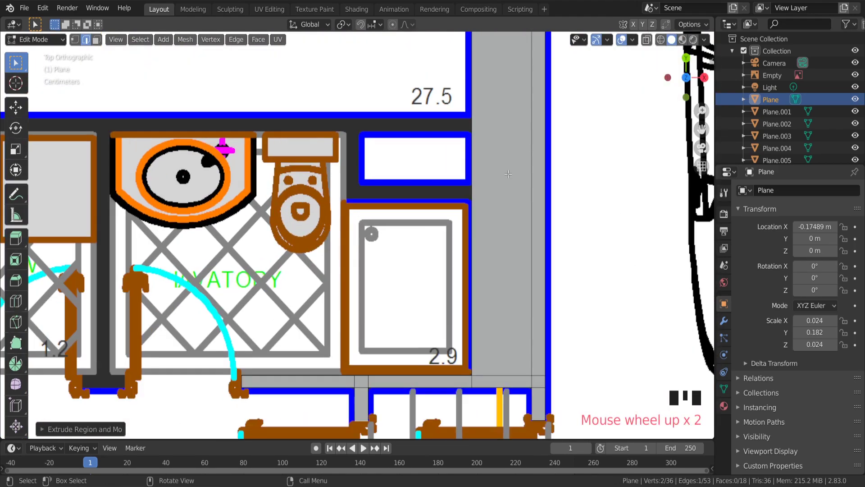
scroll(509, 200, "down", 6)
scroll(509, 200, "up", 5)
scroll(505, 198, "down", 4)
middle_click_drag(505, 198, 482, 186)
scroll(483, 185, "up", 3)
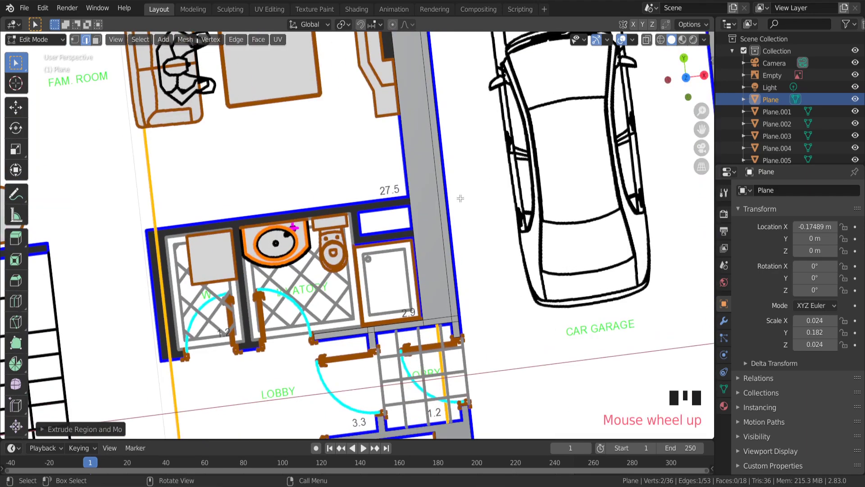
left_click(440, 202)
key("ctrl+r")
left_click(439, 207)
left_click(415, 322)
key("ctrl+r")
left_click(444, 254)
left_click(435, 181)
scroll(431, 200, "up", 2)
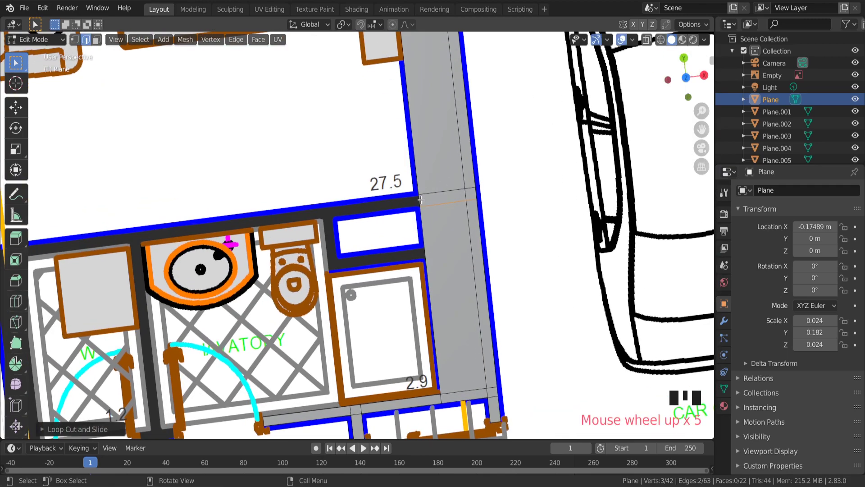
key("KP_7")
scroll(484, 187, "up", 6)
left_click(502, 205)
scroll(514, 207, "down", 7)
scroll(508, 204, "up", 9)
key("e")
key("x")
right_click(425, 197)
- Move the two cut edges along Y to line up with the outlines of the wall between family room and lavatory
left_click(540, 229)
key("g")
key("y")
left_click(540, 225)
left_click(535, 173)
key("g")
left_click(461, 193)
key("e")
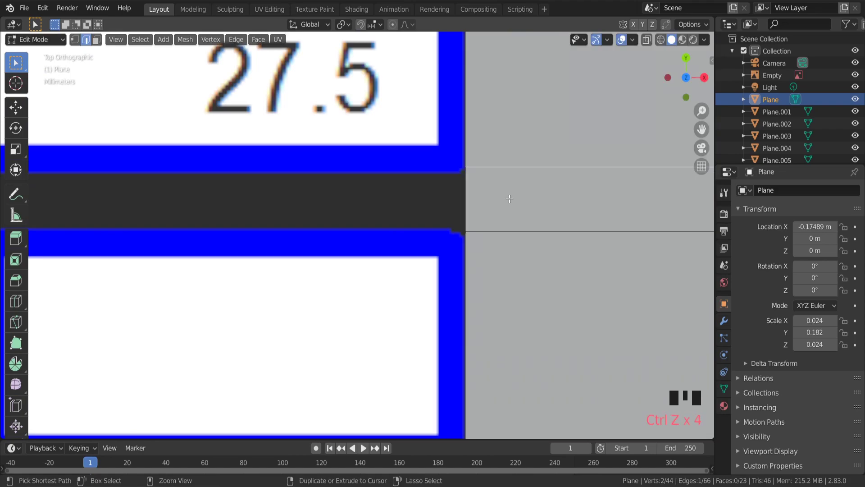
left_click(535, 175)
- Extrude the side edge between the two cuts along X to the far end of the lavatory's family-room wall
scroll(466, 206, "down", 3)
key("e")
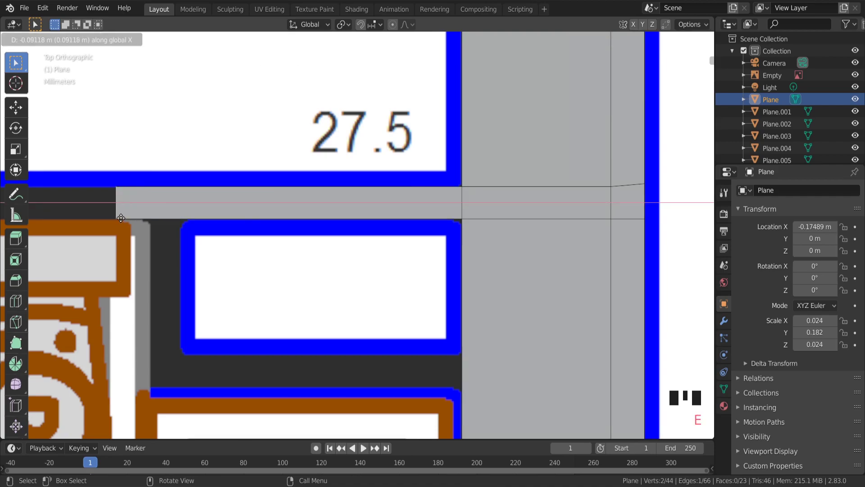
left_click(122, 213)
scroll(132, 216, "down", 8)
left_click_drag(702, 129, 572, 155)
scroll(462, 205, "down", 6)
scroll(623, 201, "up", 12)
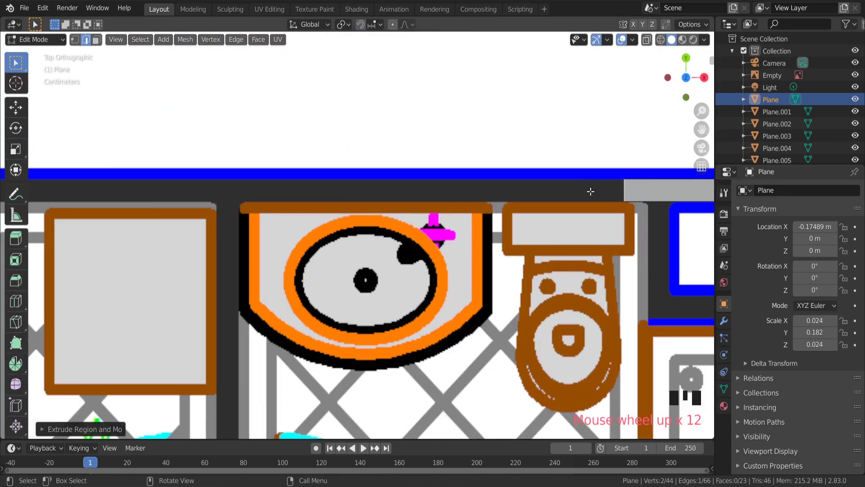
scroll(593, 193, "down", 4)
key("g")
key("x")
left_click(249, 190)
- Add a loop cut across the lavatory's family-room wall plane and move it along X to the stair-side wall's inner outline
scroll(397, 194, "down", 2)
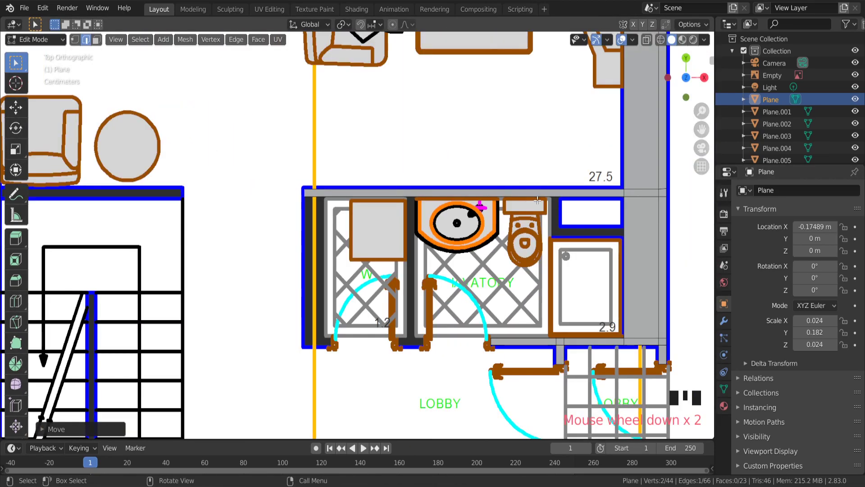
left_click(492, 194)
left_click(350, 208)
scroll(320, 200, "up", 10)
key("g")
key("x")
left_click(349, 175)
- Extrude the end section's lower edge along Y to the base of the stair-side wall
scroll(353, 198, "down", 10)
key("e")
key("y")
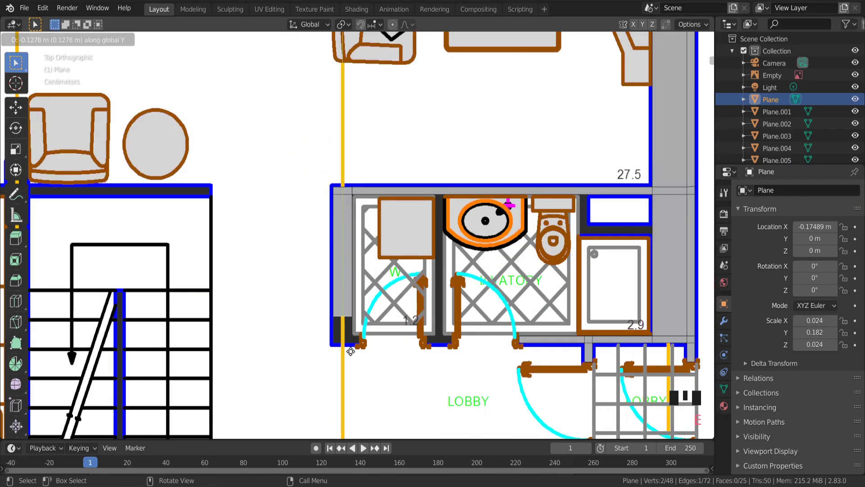
left_click(350, 375)
- Add a loop cut near the base of the stair-side wall plane and move it along Y to the lobby-side wall's upper outline
scroll(350, 365, "up", 3)
scroll(354, 135, "down", 1)
key("ctrl+r")
left_click(354, 190)
left_click(354, 250)
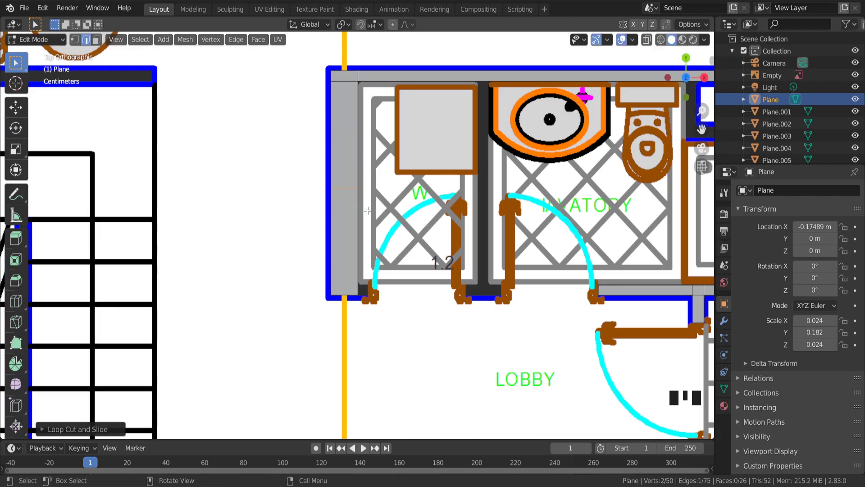
key("g")
scroll(353, 258, "up", 12)
left_click(353, 259)
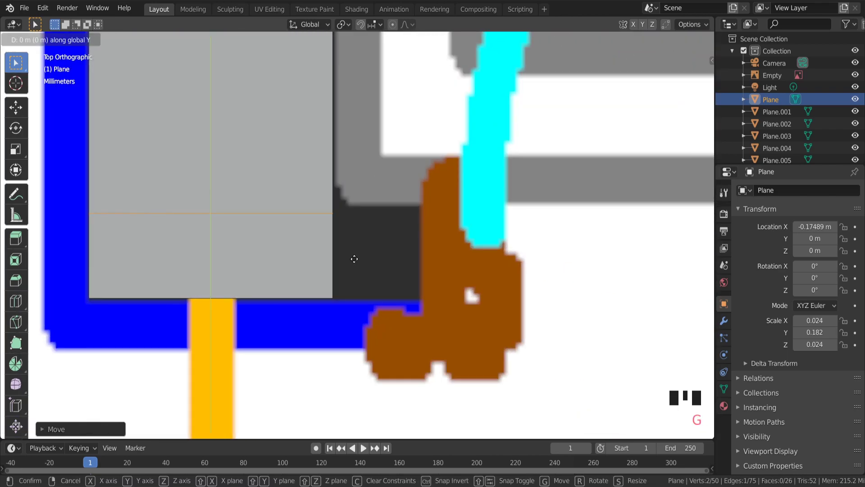
- Extrude the base section's side edge along X to the small toilet room's door frame
key("e")
left_click(460, 256)
scroll(460, 256, "down", 12)
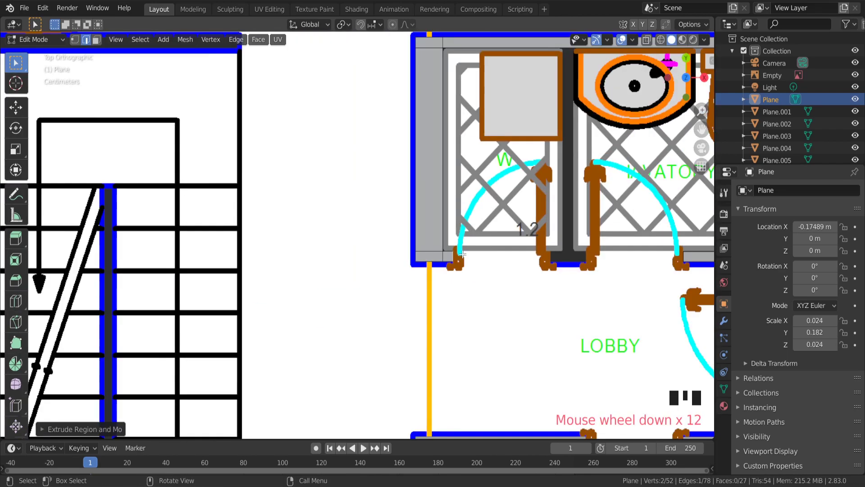
- Add two loop cuts across the family-room wall plane and move them along X to the outlines of the partition beside the washbasin
scroll(570, 108, "up", 3)
left_click(566, 109)
left_click(572, 111)
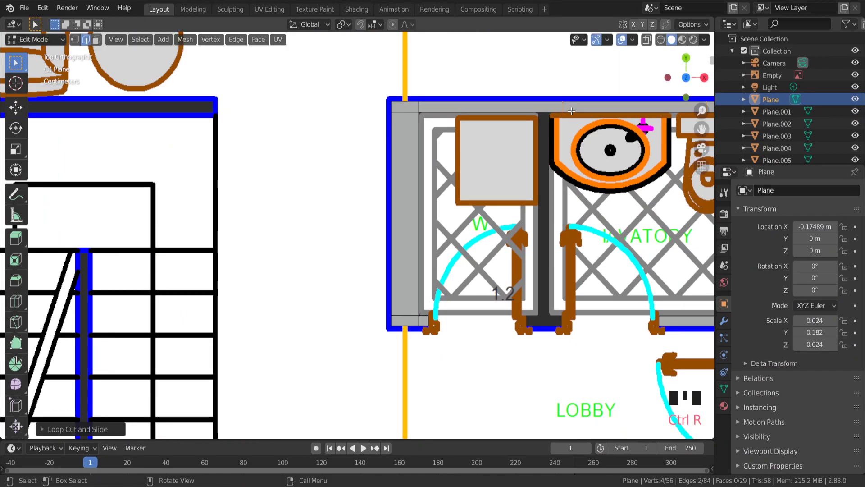
key("g")
left_click(551, 110)
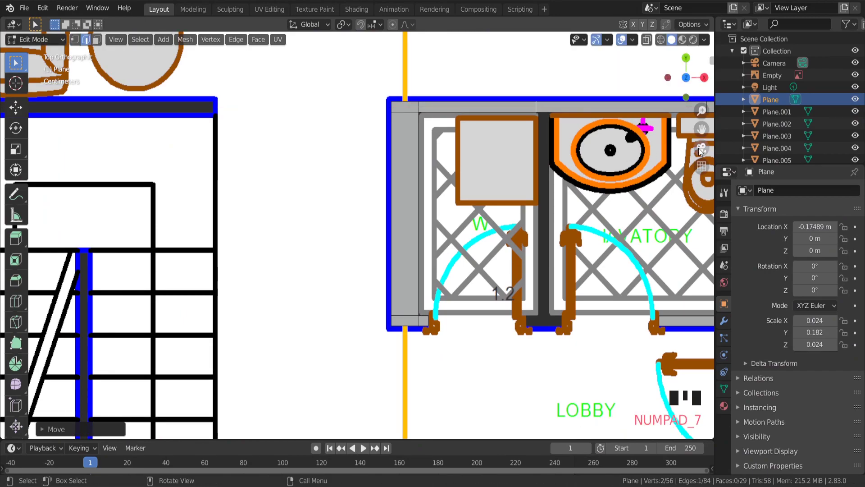
left_click_drag(702, 130, 630, 113)
scroll(444, 111, "up", 10)
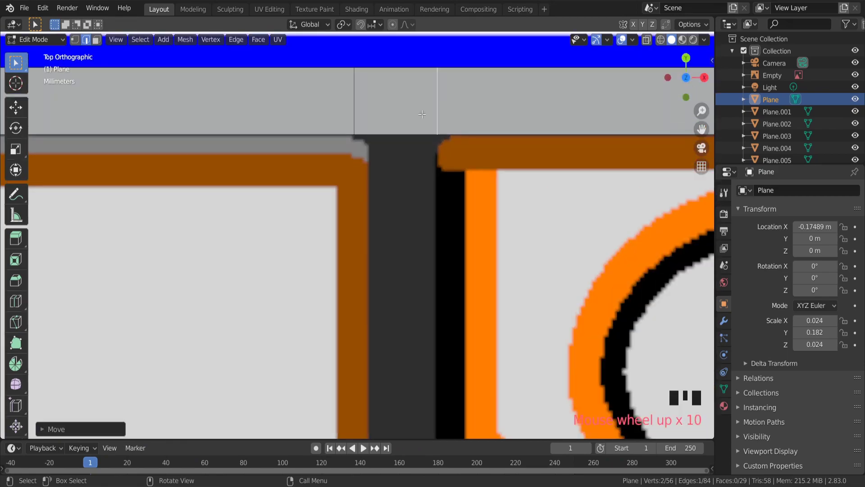
key("g")
key("x")
left_click(379, 103)
- Extrude the lower edge between the partition cuts along Y to the partition's base at the lobby
left_click(404, 137)
scroll(408, 164, "down", 12)
scroll(417, 301, "up", 3)
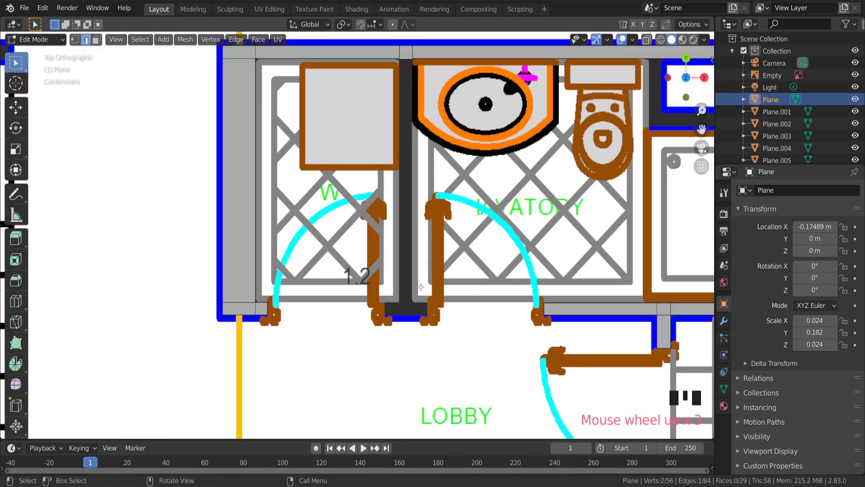
key("e")
key("y")
left_click(409, 138)
- Add a loop cut near the partition plane's base and move it along Y to the upper outline of the lobby-side wall piece
key("ctrl+r")
left_click(409, 228)
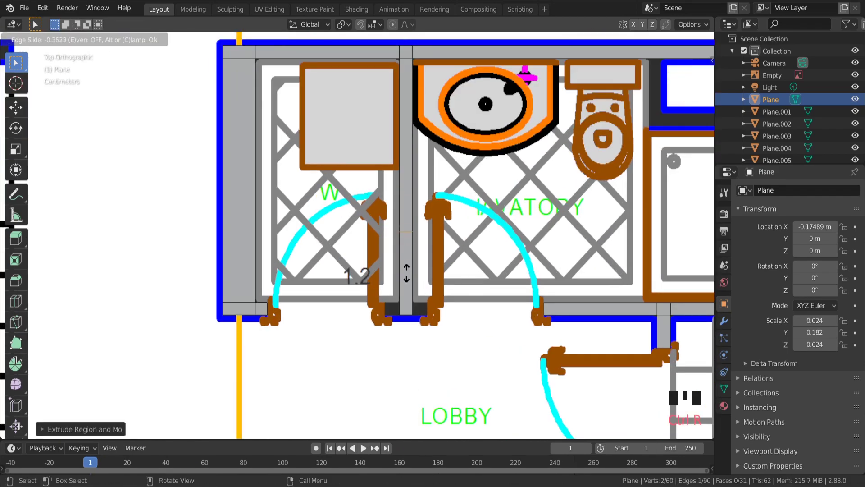
left_click(403, 341)
scroll(399, 317, "up", 12)
key("g")
left_click(444, 267)
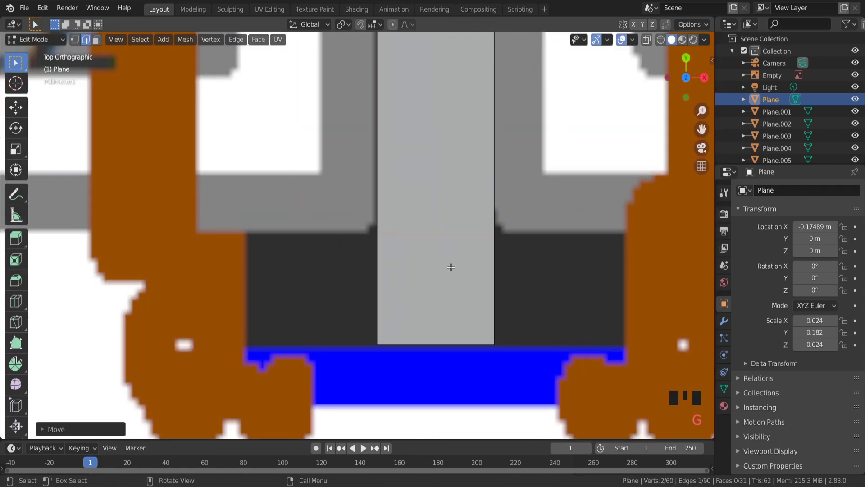
- Extrude both side edges of the partition's base section along X to the neighbouring door frames
left_click(498, 273)
scroll(500, 274, "down", 1)
key("e")
key("x")
left_click(609, 276)
left_click(404, 278)
key("e")
key("x")
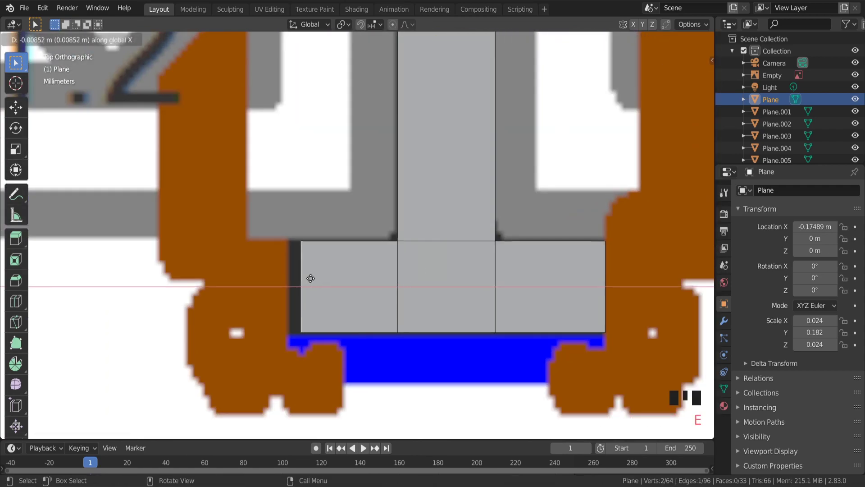
left_click(299, 275)
scroll(300, 276, "down", 16)
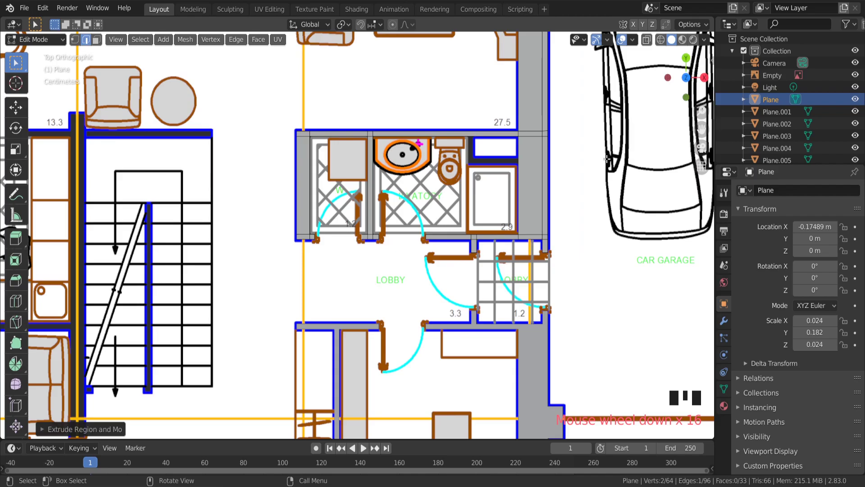
- Add two loop cuts to the outer wall plane beside the kitchen and move them to the outlines of the kitchen–living room partition
scroll(607, 159, "down", 2)
scroll(630, 239, "down", 5)
scroll(117, 362, "up", 3)
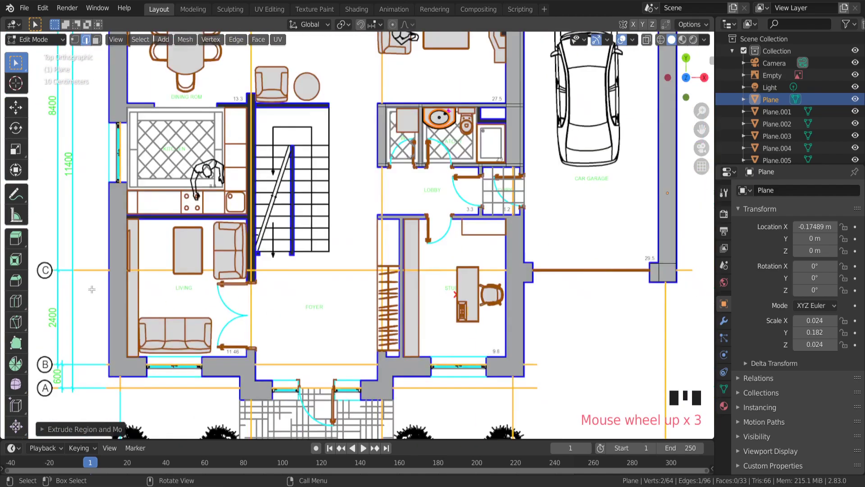
scroll(143, 198, "up", 5)
scroll(142, 199, "down", 5)
key("Tab")
left_click(142, 198)
key("Tab")
key("ctrl+r")
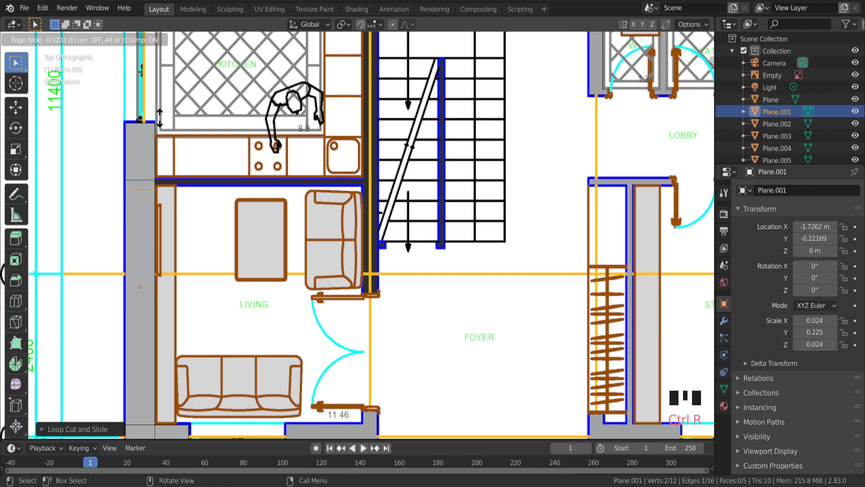
scroll(159, 119, "up", 7)
scroll(158, 119, "up", 2)
key("g")
left_click(180, 275)
key("g")
left_click(243, 243)
- Extrude the inner edge between the two cuts along X across to the staircase wall's outer outline
scroll(448, 256, "down", 7)
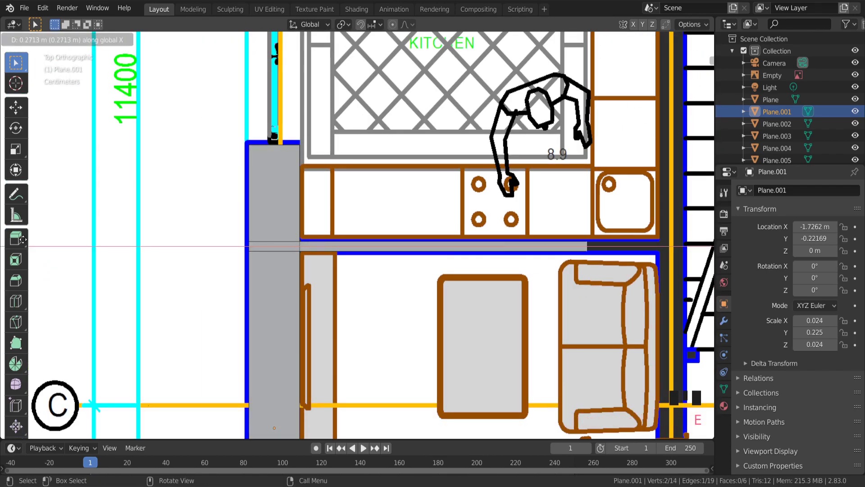
left_click(118, 238)
scroll(625, 173, "down", 5)
left_click_drag(701, 129, 319, 153)
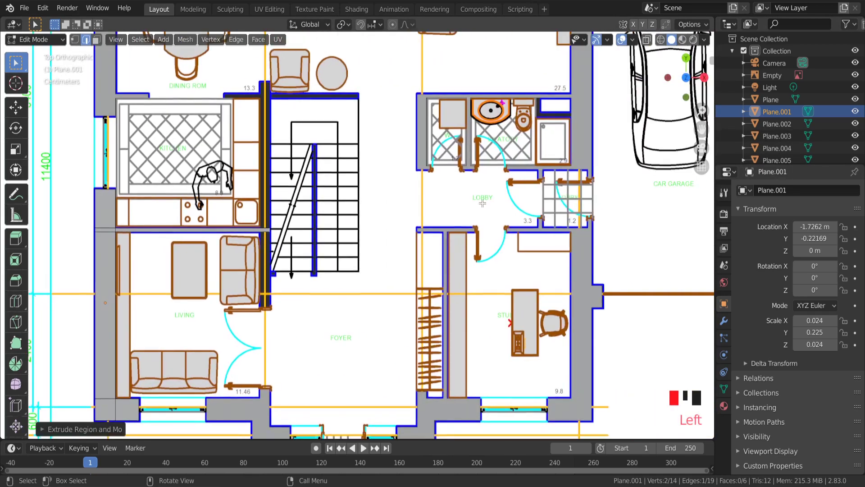
- Add a loop cut near the end of the kitchen–living room partition and move it to the staircase wall's inner outline
scroll(266, 227, "up", 9)
scroll(102, 235, "up", 2)
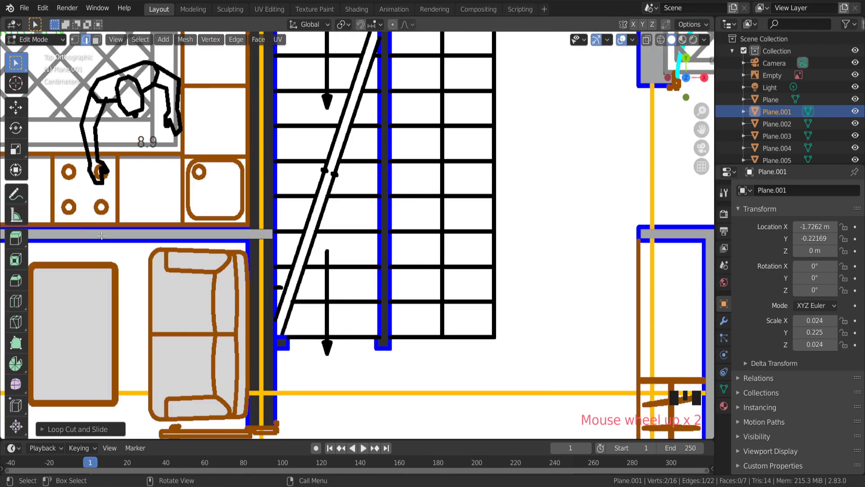
scroll(260, 238, "up", 8)
key("g")
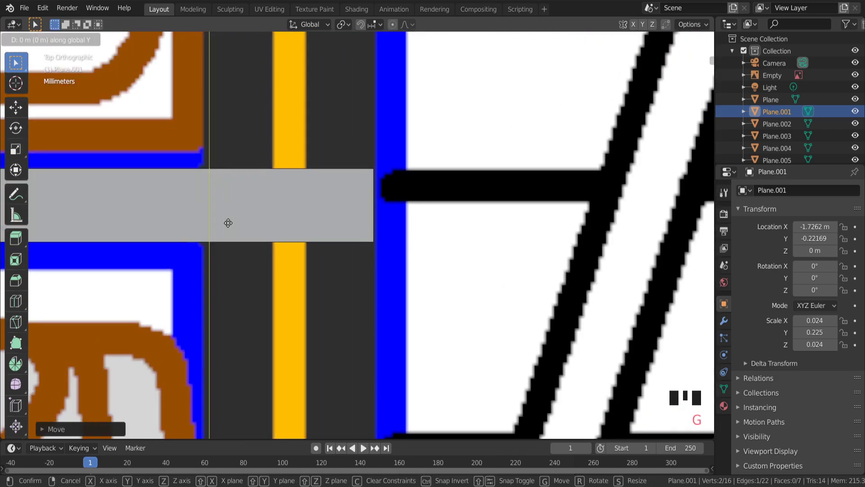
left_click(234, 225)
scroll(242, 228, "down", 2)
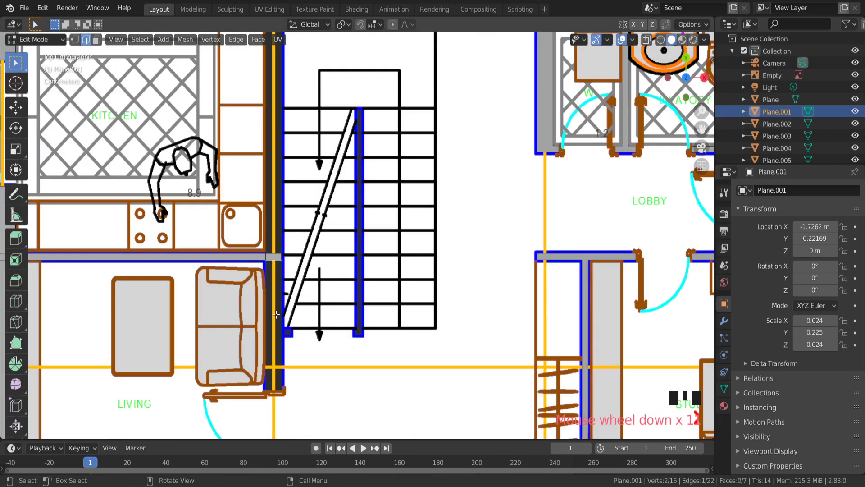
- Extrude the partition end section's lower edge along Y to the living-room door frame and undo the surplus extrusion
left_click(279, 426)
scroll(276, 421, "up", 8)
key("e")
key("g")
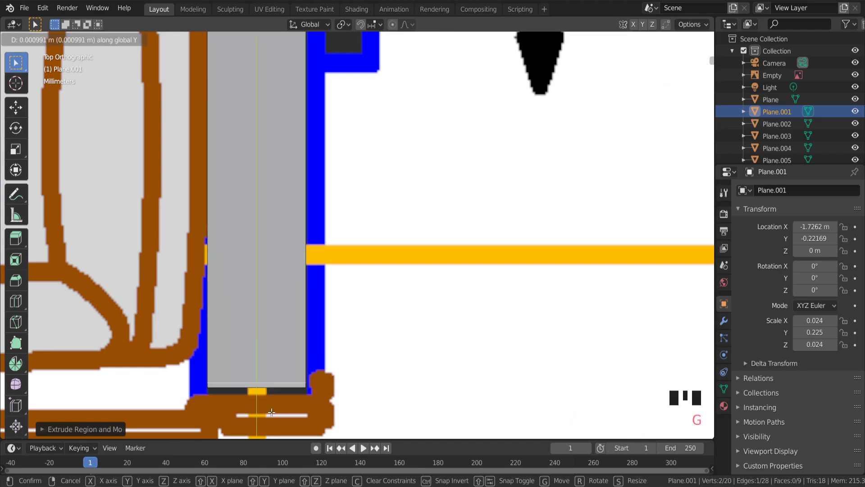
key("ctrl+z")
scroll(262, 401, "down", 5)
scroll(252, 225, "up", 9)
scroll(252, 205, "down", 2)
key("g")
key("y")
right_click(270, 108)
- Extrude the partition end section's upper edge along Y past the kitchen to the wall's tip at the dining room
scroll(292, 205, "down", 3)
middle_click_drag(329, 124, 356, 224, "shift")
left_click(356, 225)
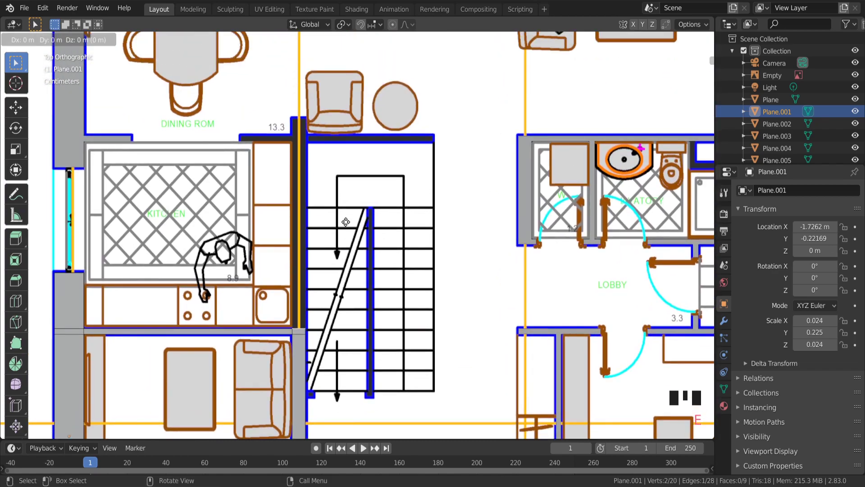
key("x")
right_click(347, 194)
key("g")
key("y")
left_click(336, 383)
scroll(279, 140, "up", 3)
scroll(292, 239, "down", 2)
- Add two loop cuts near the staircase wall's upper end, at the outlines of the crossing dining room–kitchen wall
left_click(311, 231)
key("ctrl+r")
left_click(312, 228)
left_click(310, 135)
scroll(292, 161, "up", 5)
key("ctrl+r")
left_click(354, 180)
- Extrude both side edges between the new cuts along X to the dining-side wall end and the stairwell's far corner
key("e")
left_click(370, 193)
scroll(399, 212, "down", 7)
scroll(454, 203, "up", 4)
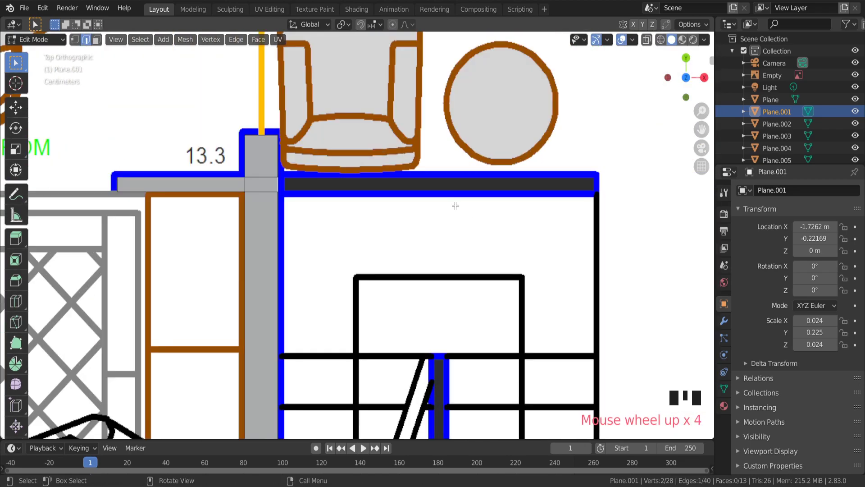
key("e")
left_click(56, 190)
scroll(237, 339, "down", 10)
scroll(238, 339, "up", 9)
scroll(237, 329, "down", 8)
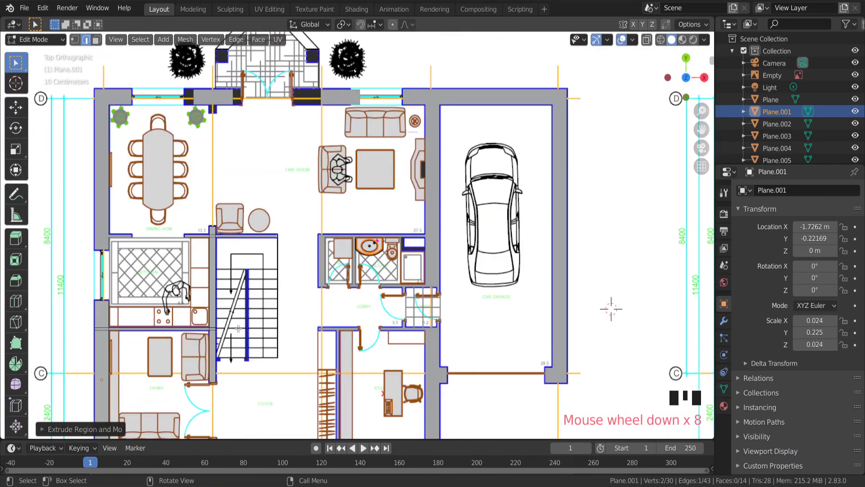
- Move the family-room wall plane along X to the window's edge, and its door-side edge along X to the entrance outline
scroll(352, 110, "up", 3)
key("Tab")
left_click(320, 85)
scroll(314, 84, "up", 3)
key("g")
key("x")
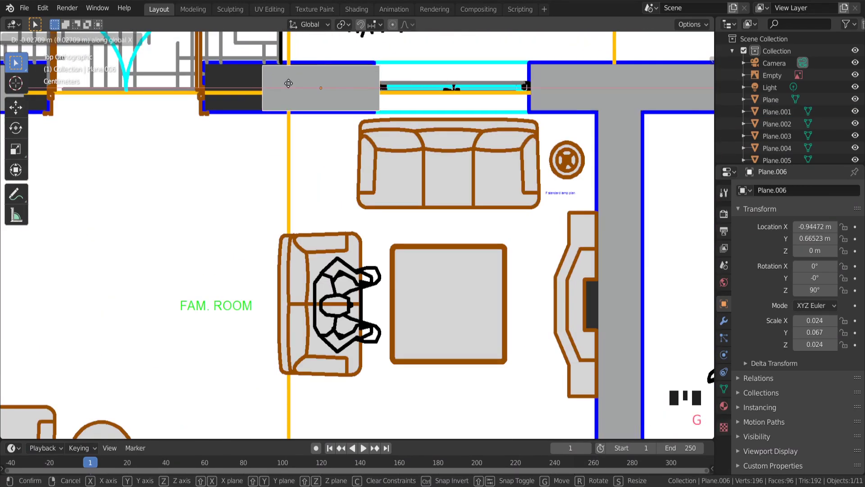
left_click(284, 84)
key("Tab")
scroll(235, 80, "up", 3)
key("g")
key("x")
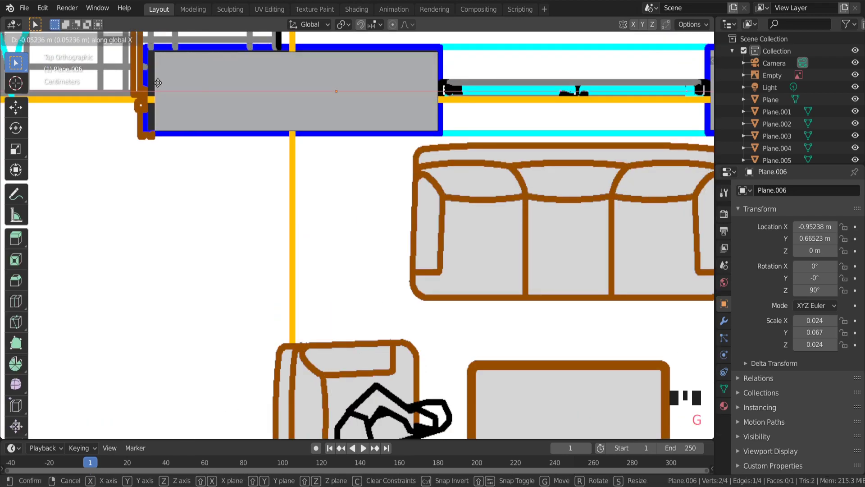
left_click(155, 82)
- Nudge the family-room wall plane slightly along Y to centre it within its wall outline
key("Tab")
left_click(285, 83)
left_click(285, 83)
key("g")
key("y")
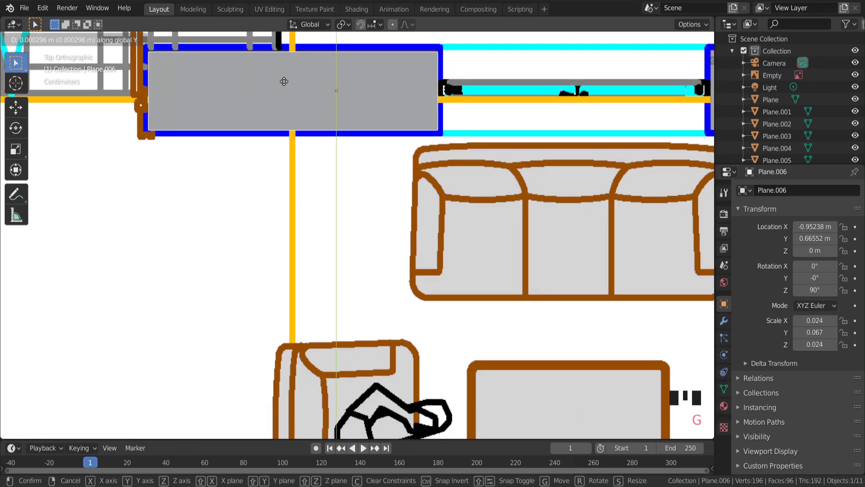
left_click(283, 82)
scroll(285, 91, "down", 8)
scroll(182, 96, "up", 5)
- Scale the dining-room wall plane beside the entrance along X and shift it along X to the window-side outline
left_click(182, 96)
scroll(175, 93, "up", 1)
key("s")
key("x")
left_click(174, 95)
key("g")
key("x")
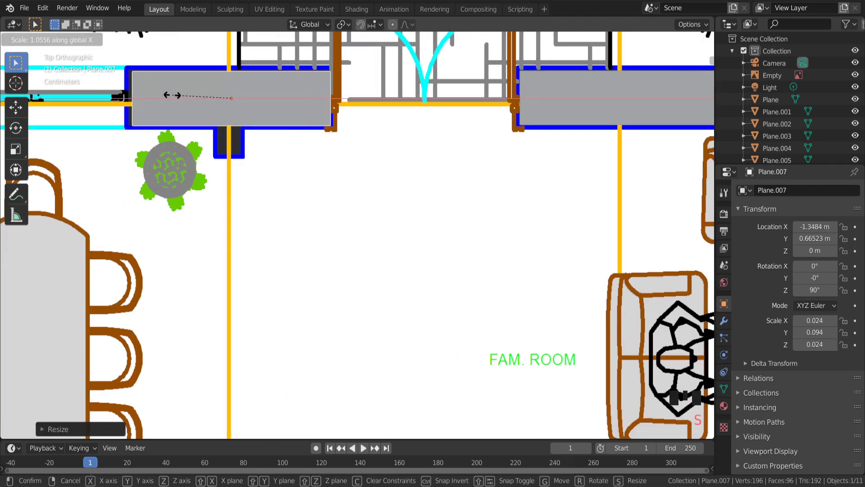
left_click(171, 95)
- Move the dining-room wall plane's door-side edge along X to the entrance outline
scroll(234, 90, "up", 2)
key("Tab")
scroll(371, 101, "up", 1)
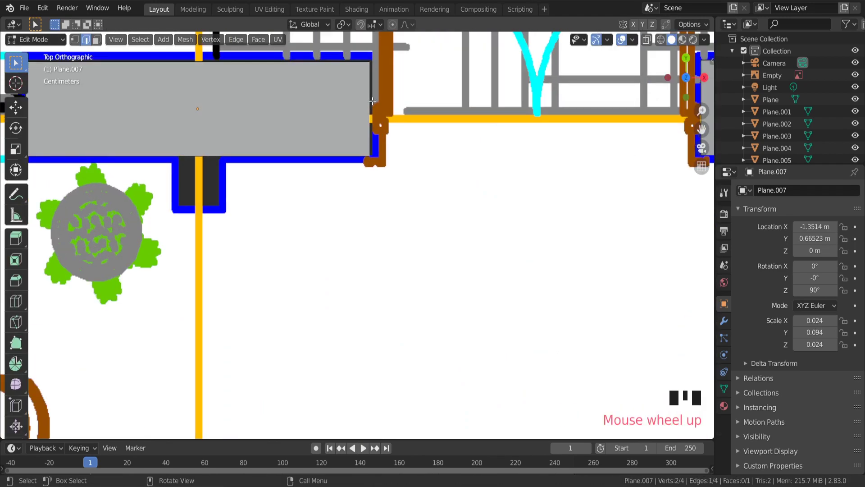
key("g")
key("x")
left_click(374, 102)
key("Tab")
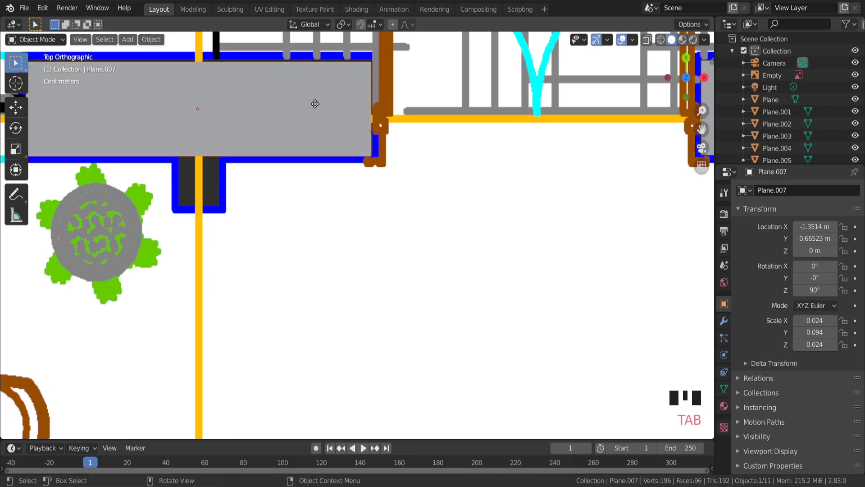
- Readjust the family-room wall plane beside the entrance along Y within its outline, undoing an accidental deletion
scroll(329, 101, "down", 7)
scroll(631, 130, "up", 18)
scroll(564, 124, "down", 2)
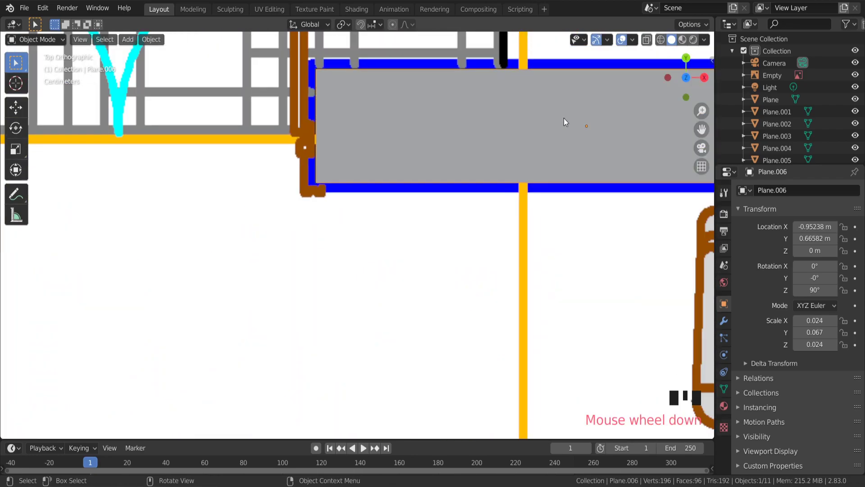
key("Delete")
key("ctrl+z")
key("g")
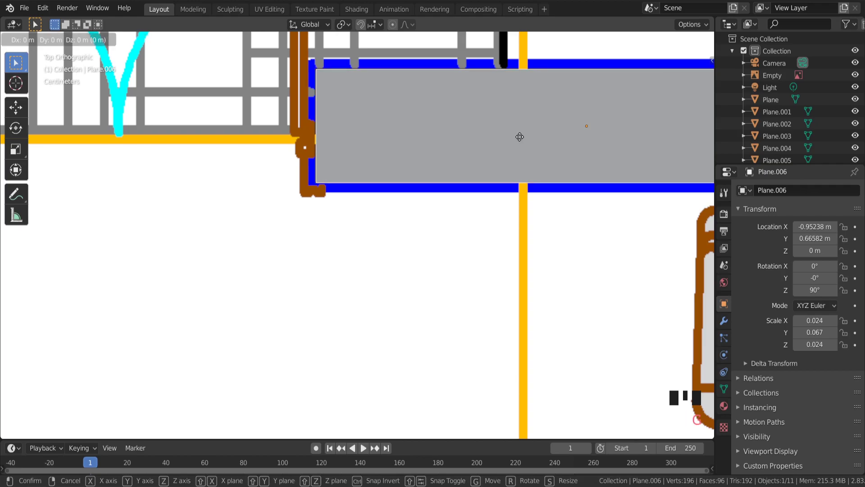
left_click(522, 135)
scroll(512, 140, "down", 11)
scroll(556, 135, "up", 8)
scroll(572, 151, "down", 13)
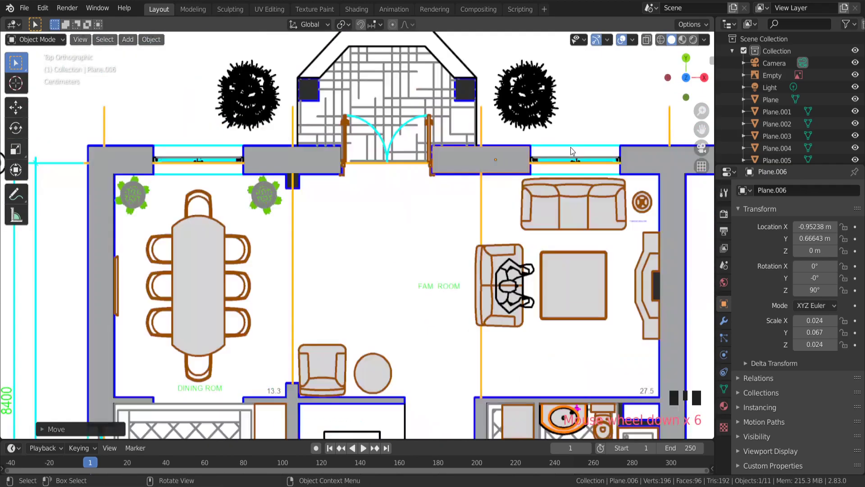
middle_click_drag(609, 304, 580, 298)
scroll(580, 298, "down", 4)
left_click_drag(702, 129, 469, 38)
scroll(271, 135, "up", 9)
scroll(371, 158, "down", 4)
middle_click_drag(450, 175, 549, 122)
key("a")
left_click_drag(434, 135, 73, 372)
middle_click_drag(275, 255, 232, 276)
left_click(231, 276)
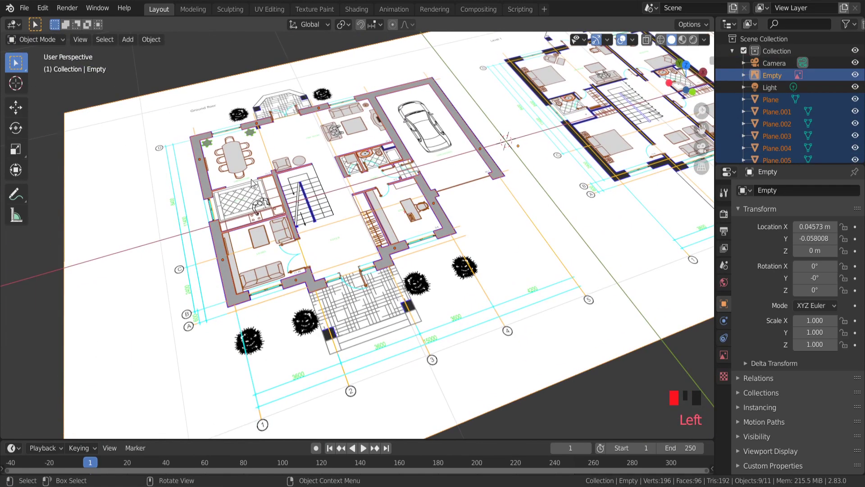
- Select the kitchen-side outer wall plane and the two wall planes flanking the foyer entrance, and extrude their faces upward together
left_click(290, 223)
left_click(315, 286, "shift")
left_click(391, 259, "shift")
left_click(391, 262, "shift")
key("Tab")
key("e")
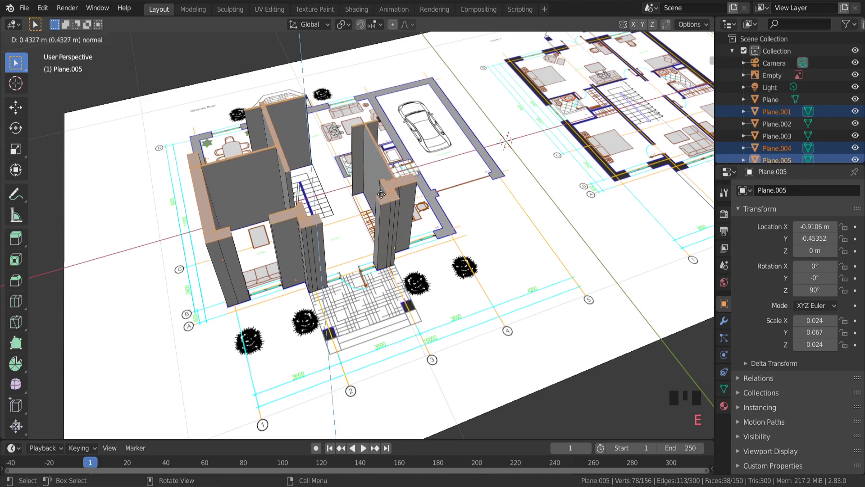